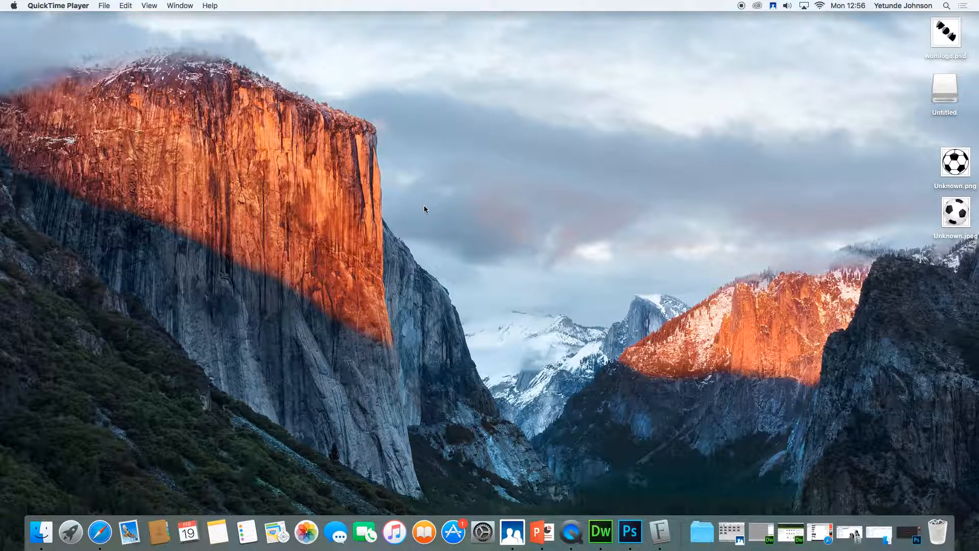
Step: Switch to Photoshop and start a new document named wombanner, with width and height measured in pixels
{"action": "left_click", "coordinate": [630, 532]}
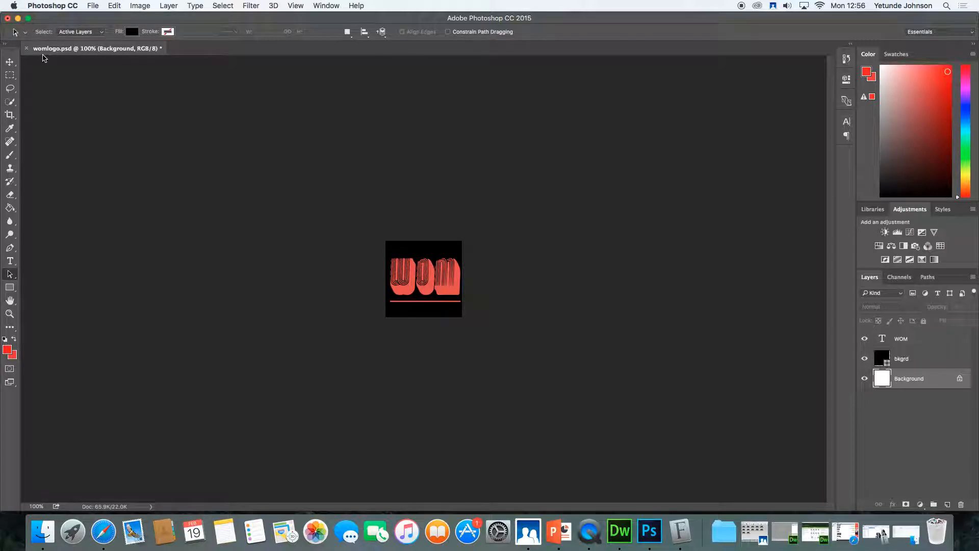
{"action": "left_click", "coordinate": [93, 6]}
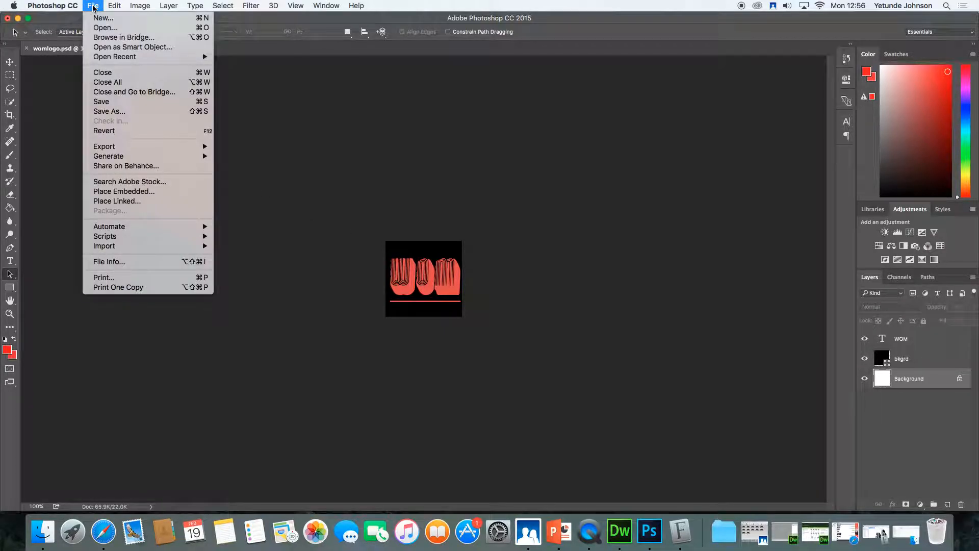
{"action": "left_click", "coordinate": [97, 20]}
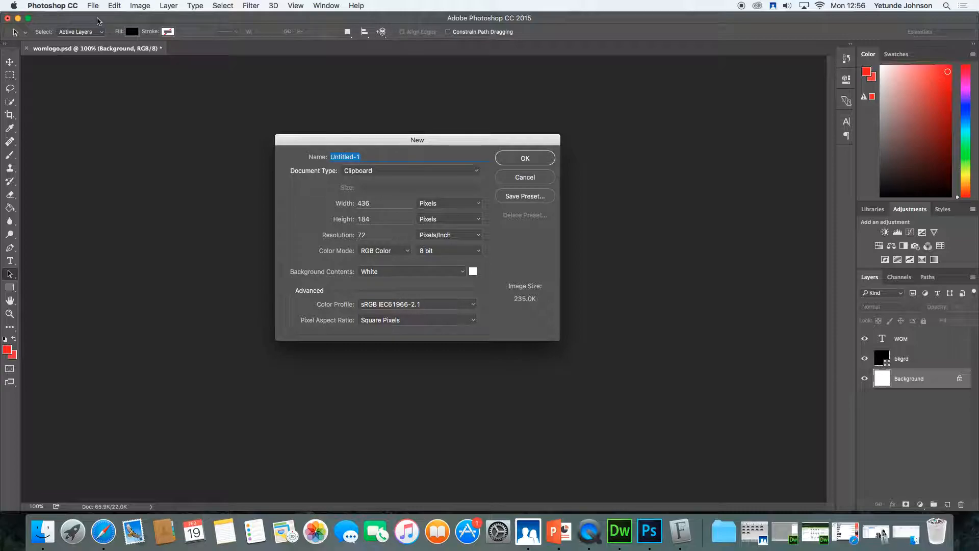
{"action": "type", "text": "wombanner"}
{"action": "left_click", "coordinate": [474, 205]}
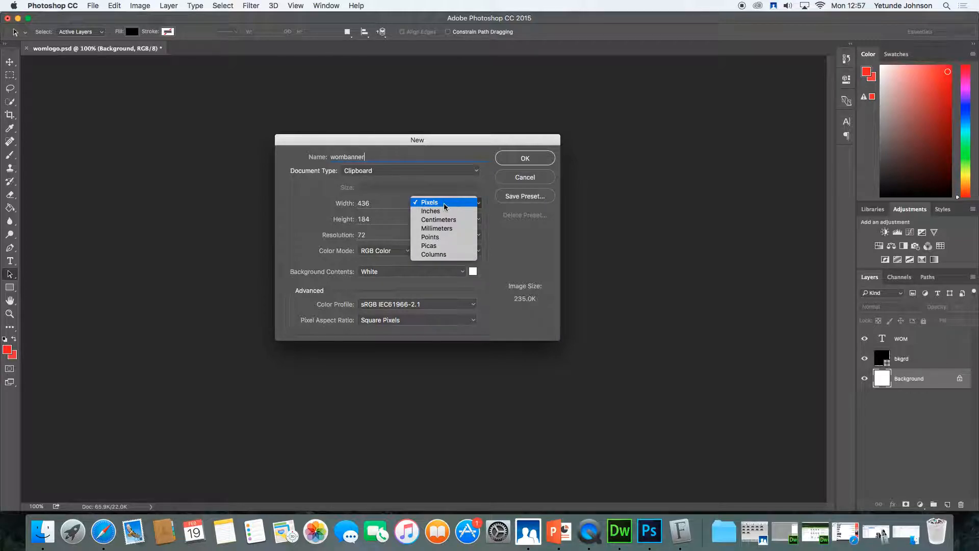
{"action": "left_click", "coordinate": [445, 206]}
{"action": "left_click", "coordinate": [475, 218]}
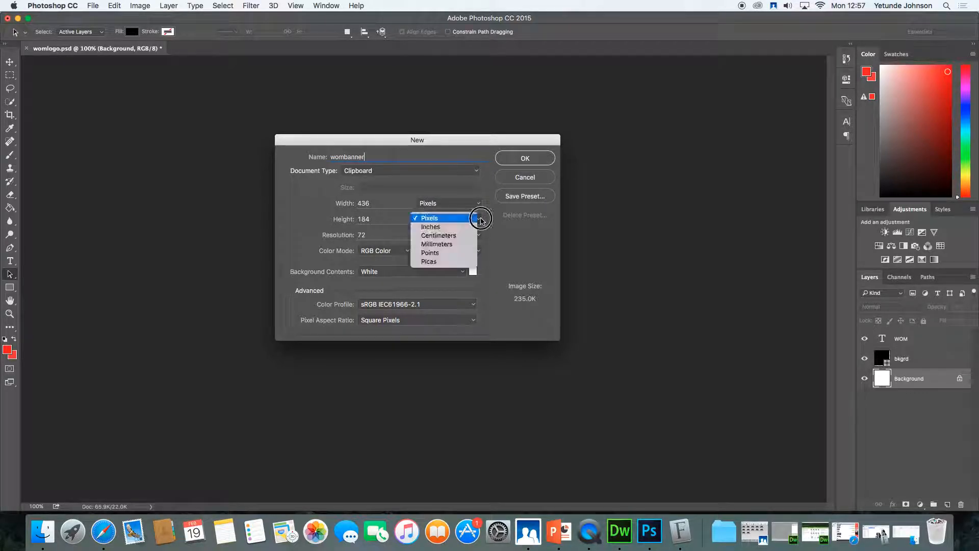
{"action": "left_click", "coordinate": [429, 218]}
Step: Set the new document's width to 756 pixels and height to 150 pixels, and create it
{"action": "double_click", "coordinate": [366, 204]}
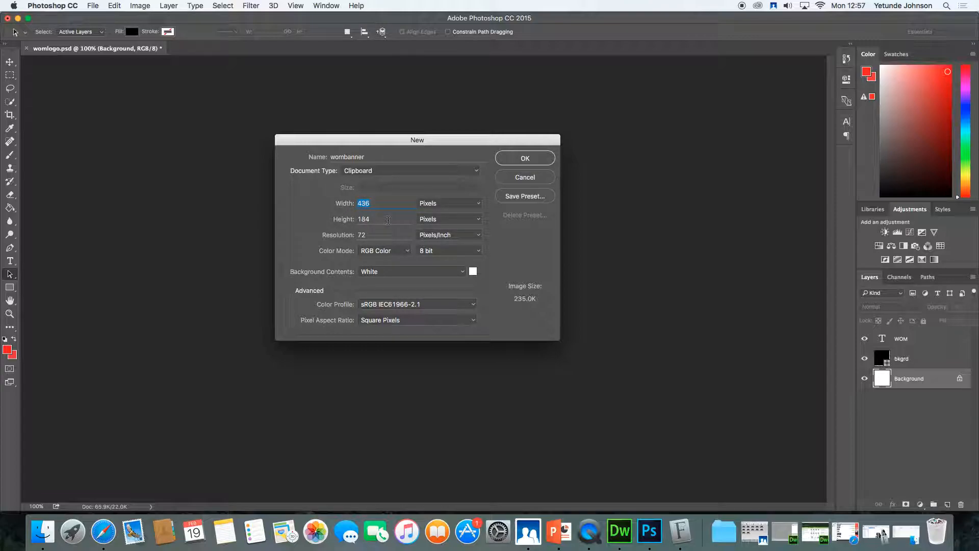
{"action": "type", "text": "756"}
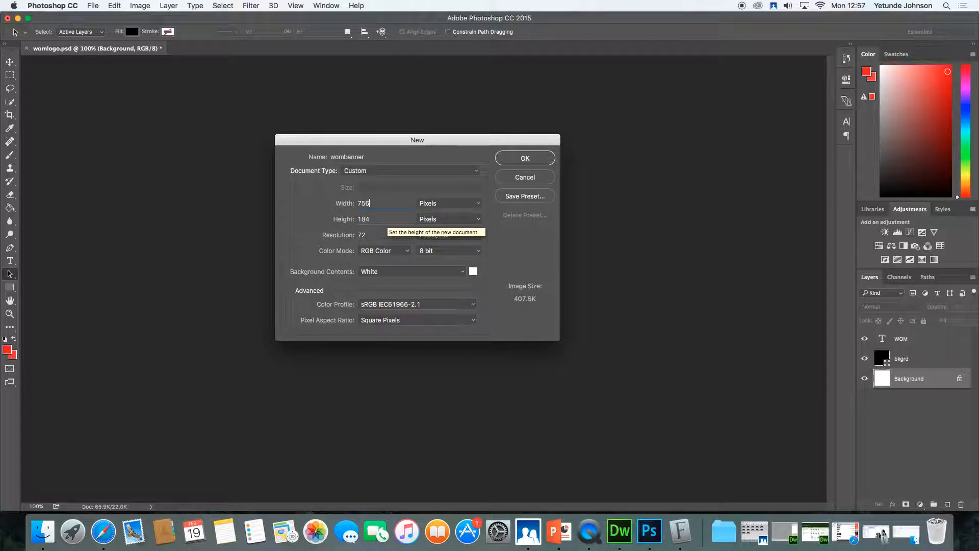
{"action": "key", "text": "Tab"}
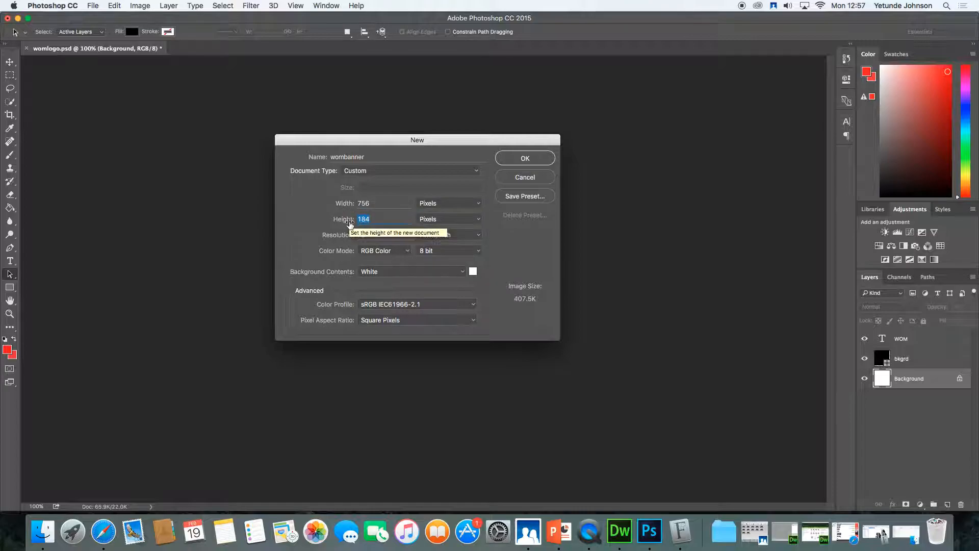
{"action": "type", "text": "75"}
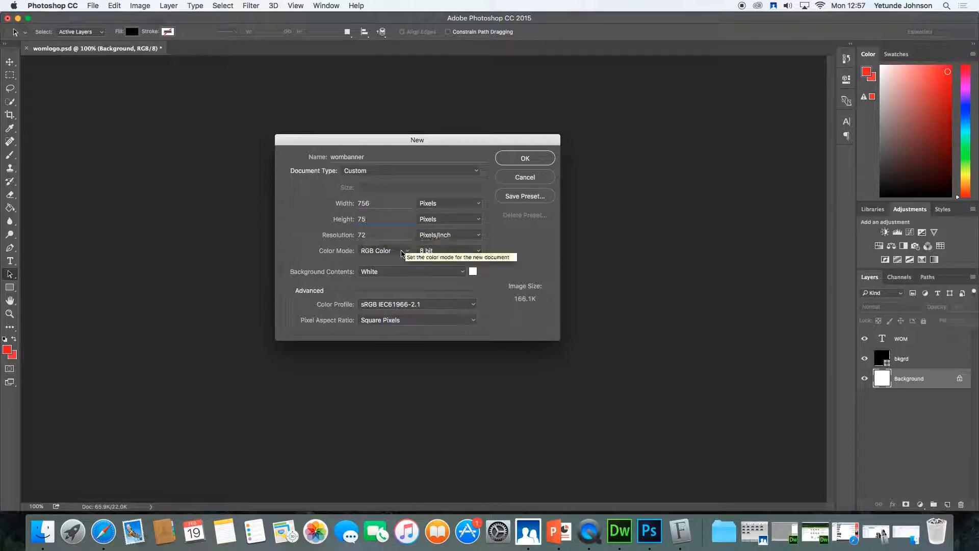
{"action": "left_click", "coordinate": [370, 220]}
{"action": "double_click", "coordinate": [378, 219]}
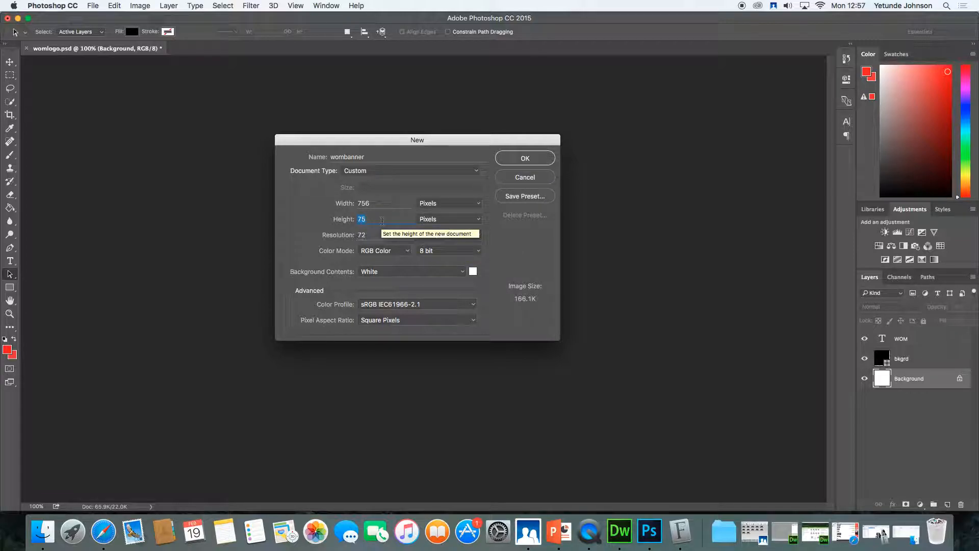
{"action": "type", "text": "150"}
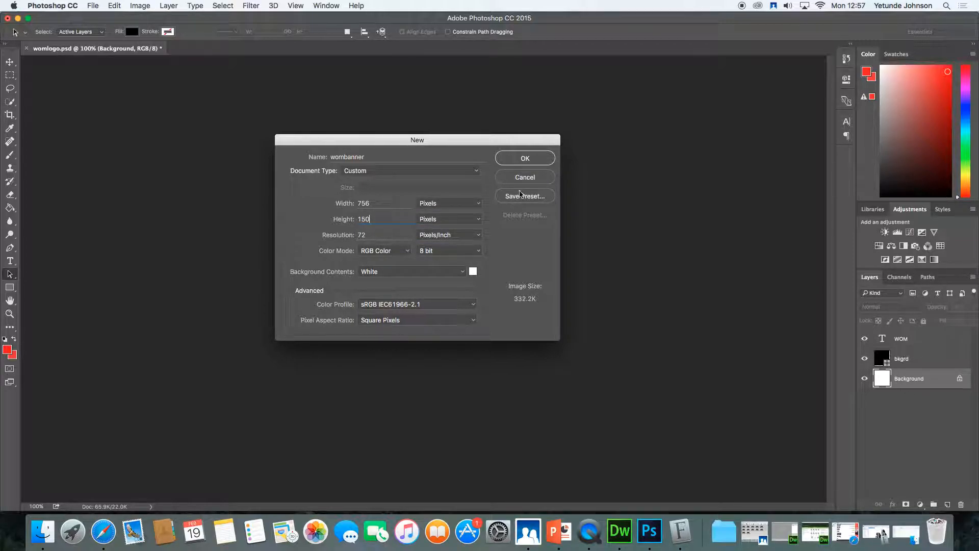
{"action": "left_click", "coordinate": [525, 159]}
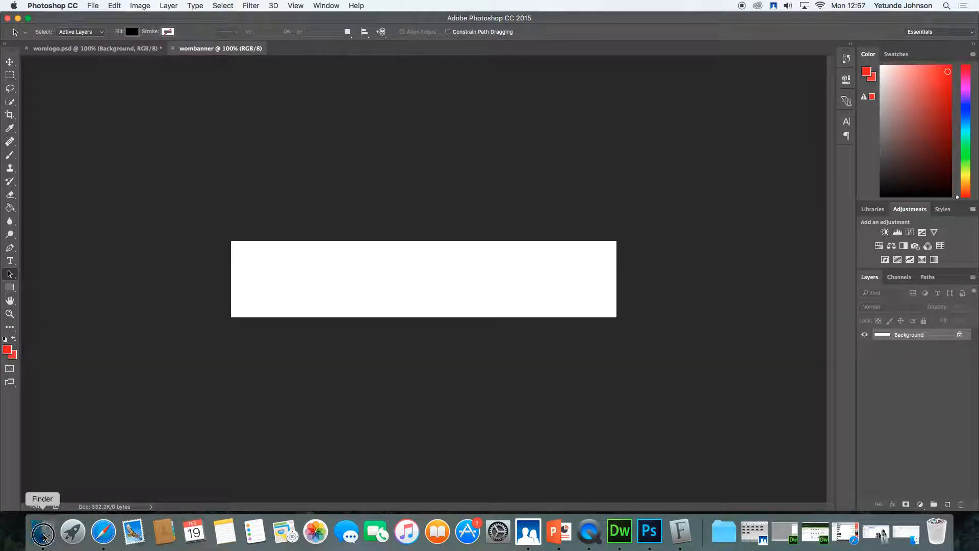
Step: Switch to Finder, look through the Downloads folder as icons, and minimise its window
{"action": "left_click", "coordinate": [42, 531]}
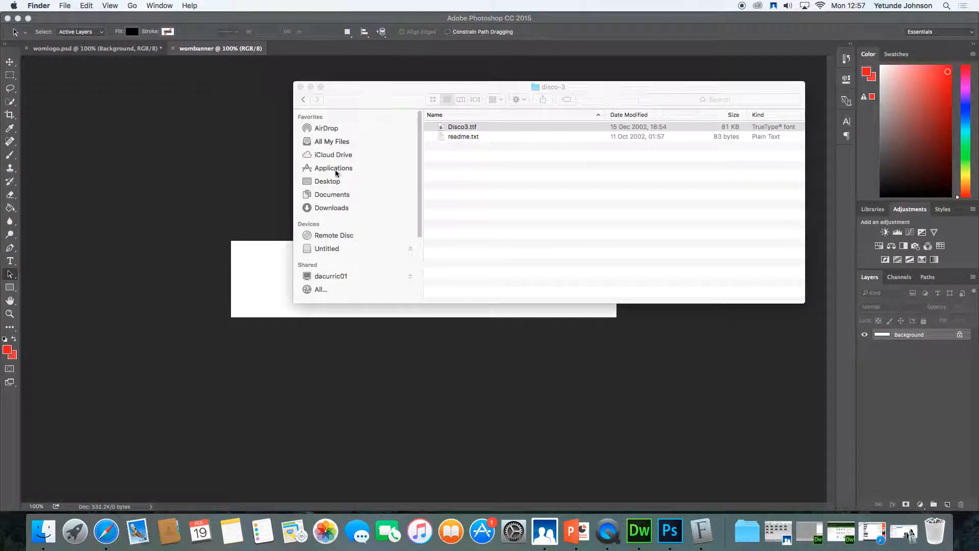
{"action": "left_click", "coordinate": [333, 196]}
{"action": "left_click", "coordinate": [331, 208]}
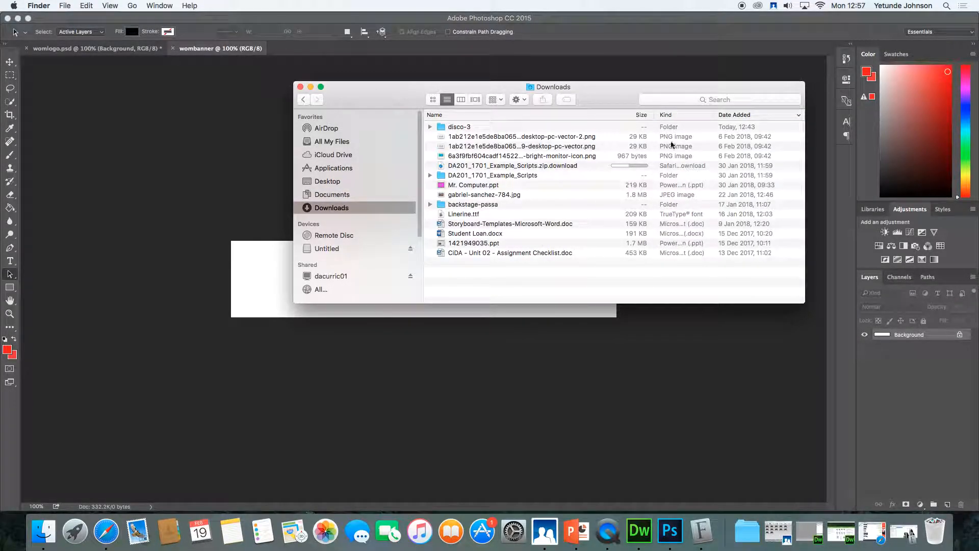
{"action": "left_click", "coordinate": [492, 100]}
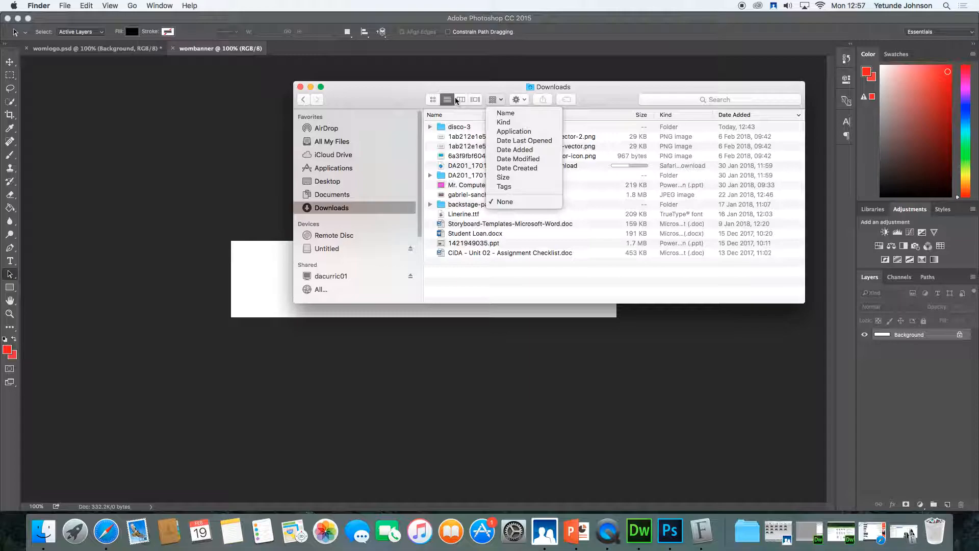
{"action": "left_click", "coordinate": [433, 101]}
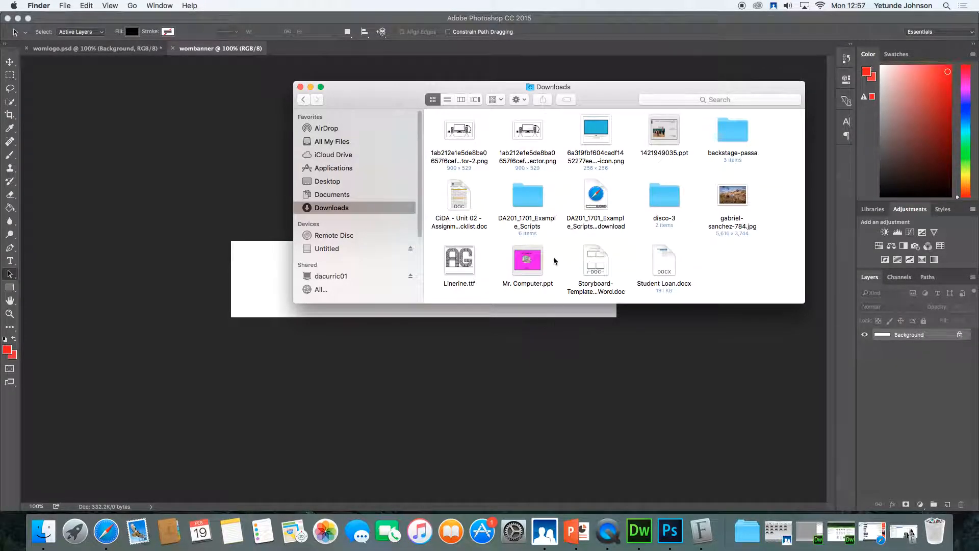
{"action": "left_click", "coordinate": [311, 87]}
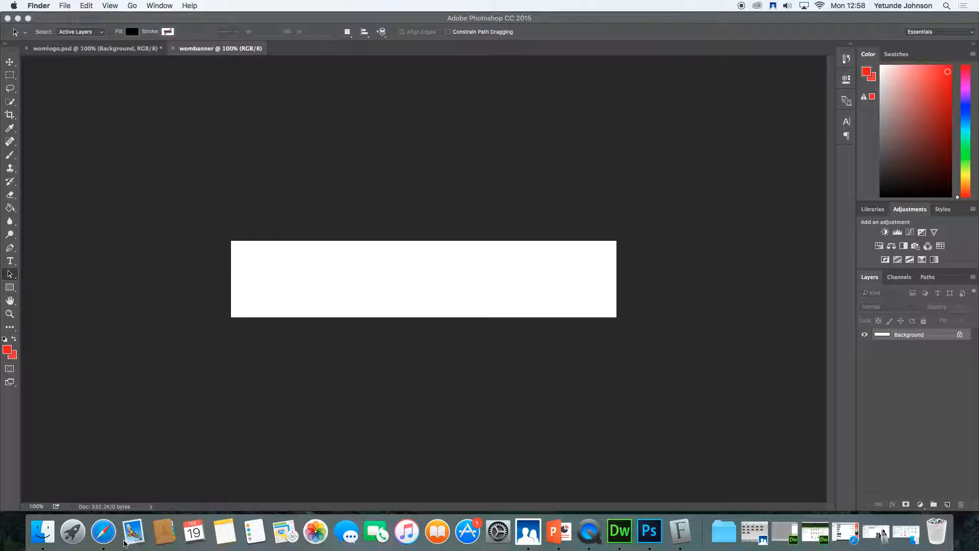
{"action": "left_click", "coordinate": [104, 536]}
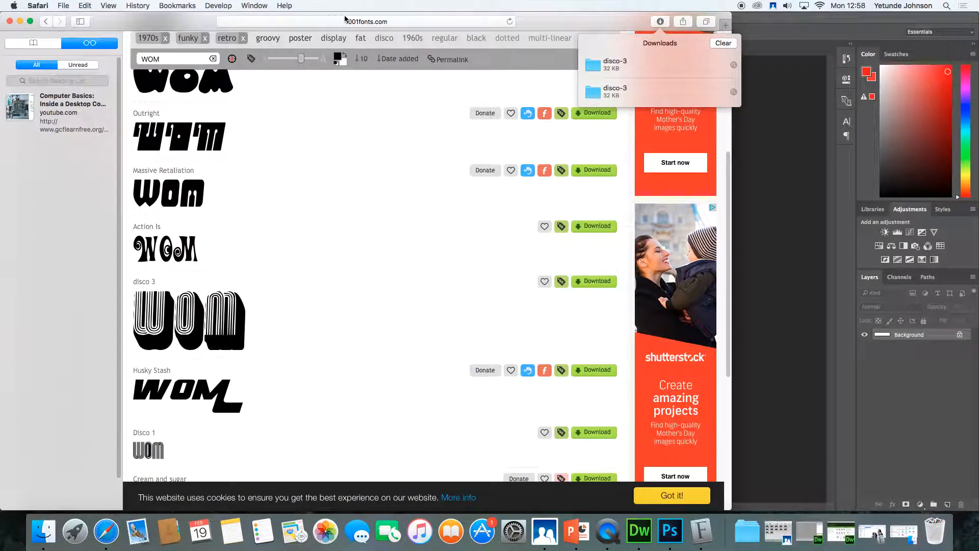
{"action": "left_click", "coordinate": [404, 23]}
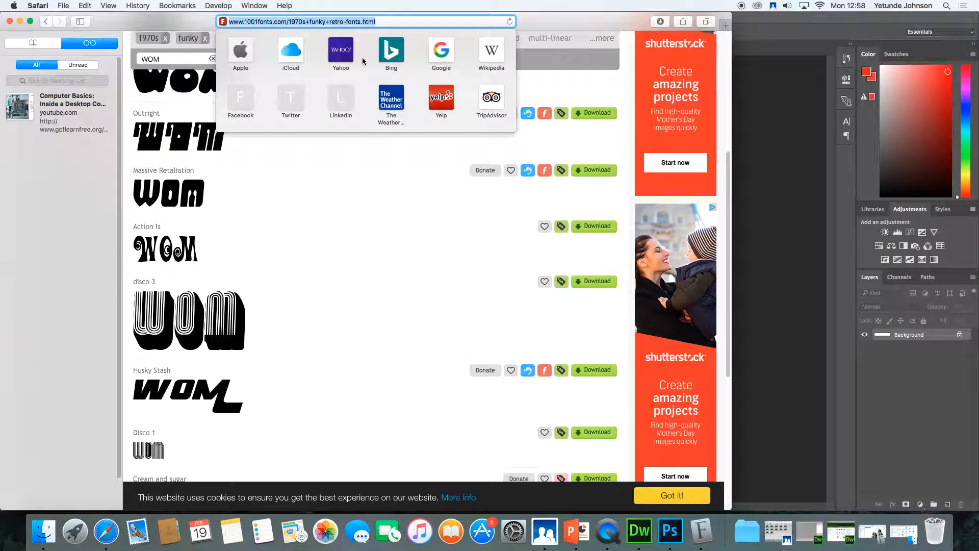
{"action": "type", "text": "www."}
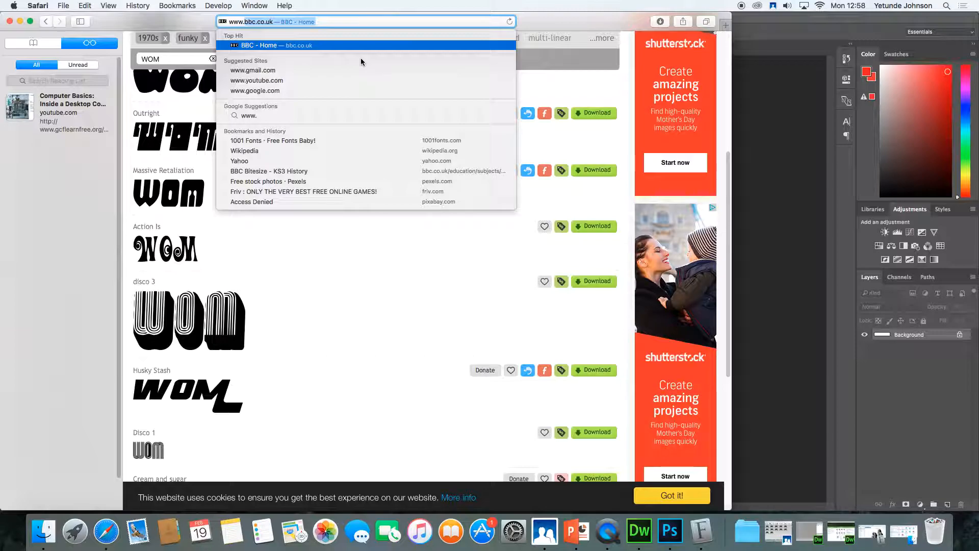
{"action": "type", "text": "unspa"}
{"action": "key", "text": "BackSpace"}
{"action": "type", "text": "lash,"}
{"action": "key", "text": "BackSpace"}
{"action": "type", "text": ".com"}
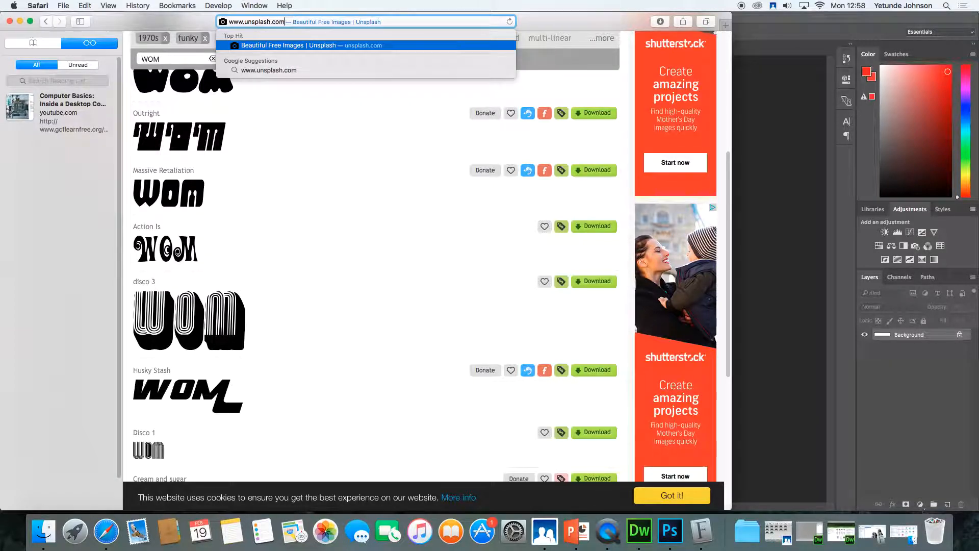
{"action": "key", "text": "Return"}
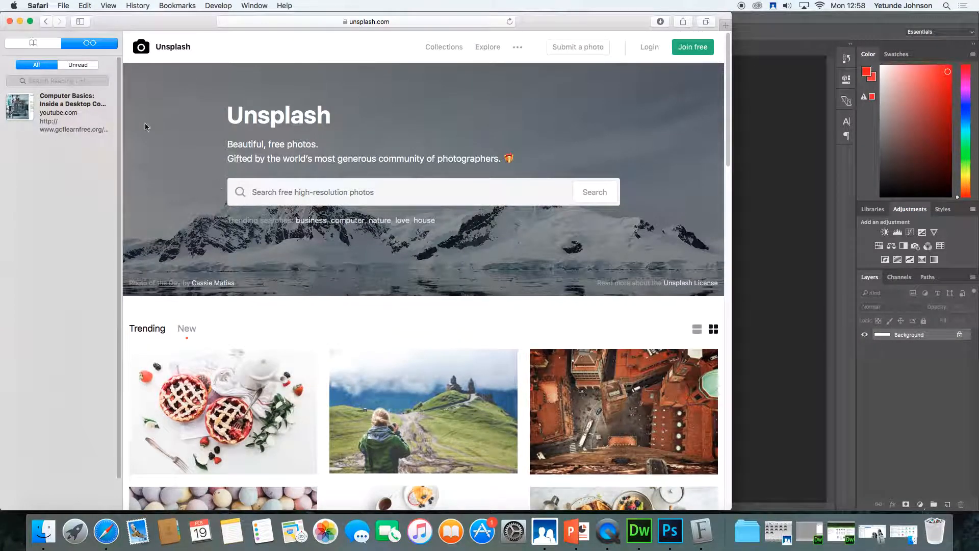
Step: Search the Unsplash photo library for music
{"action": "left_click", "coordinate": [351, 193]}
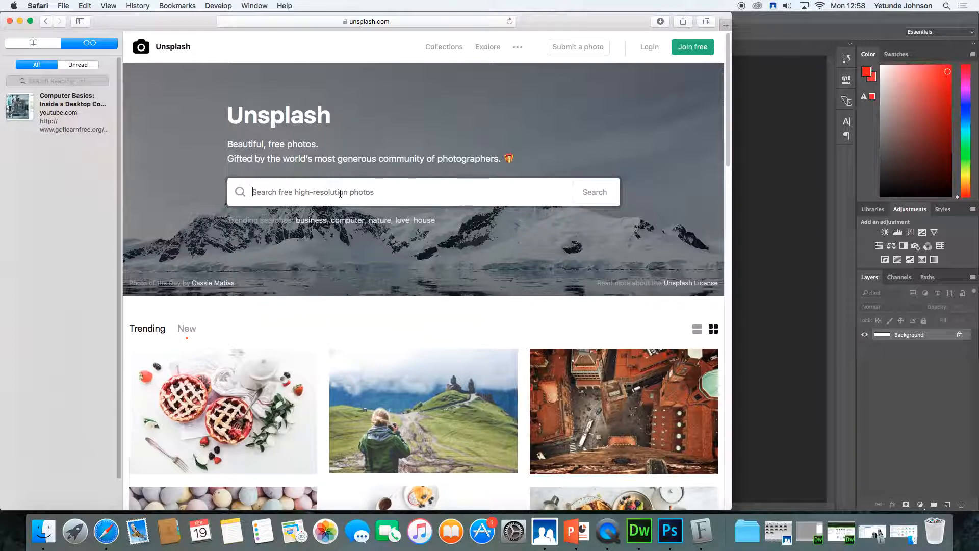
{"action": "type", "text": "music"}
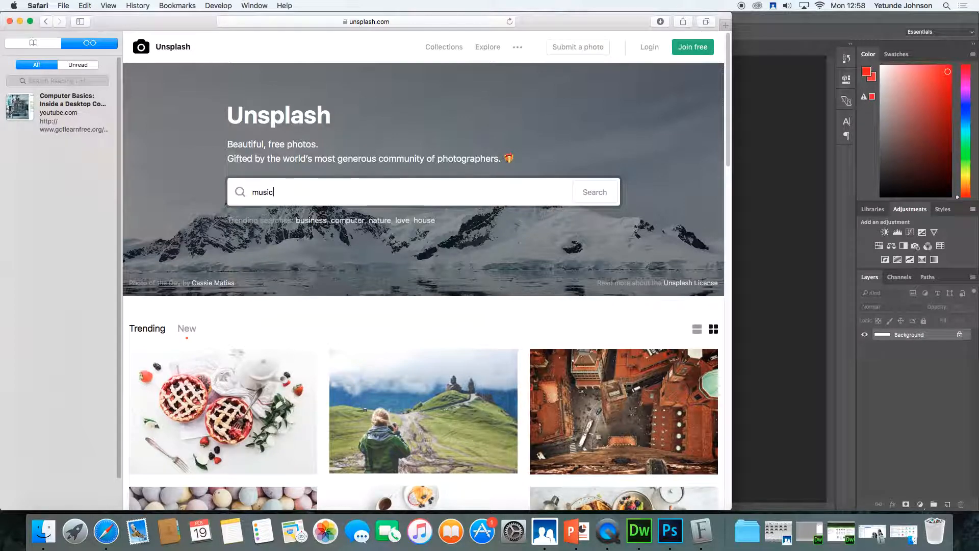
{"action": "key", "text": "Return"}
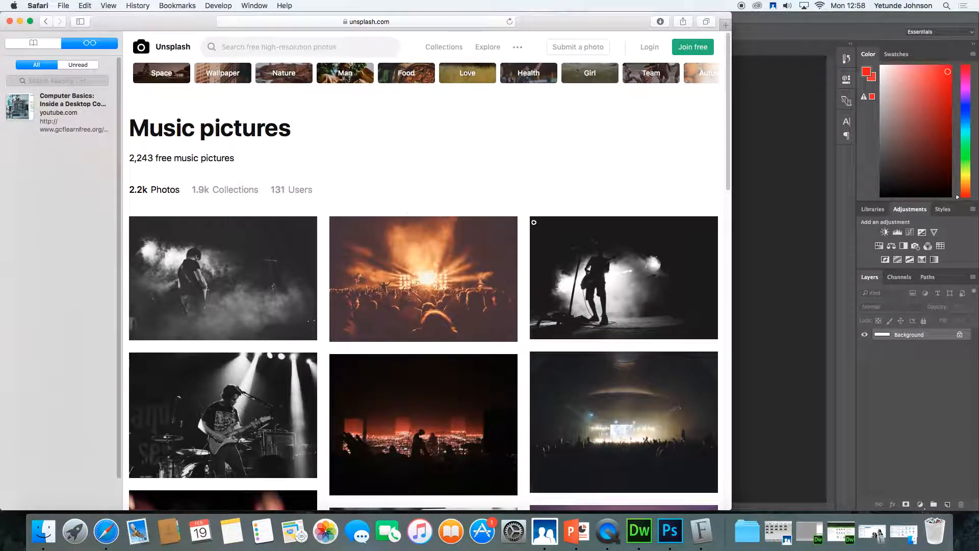
Step: Look through the music photo results for a picture that suits the banner
{"action": "left_click_drag", "start_coordinate": [727, 139], "coordinate": [712, 221]}
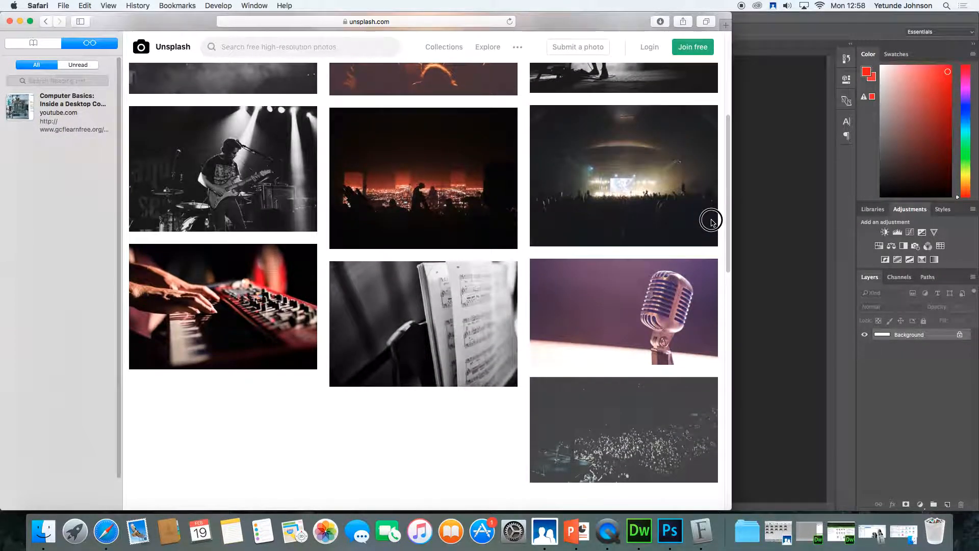
{"action": "scroll", "coordinate": [711, 225], "scroll_direction": "down", "scroll_amount": 1}
{"action": "scroll", "coordinate": [710, 224], "scroll_direction": "down", "scroll_amount": 10}
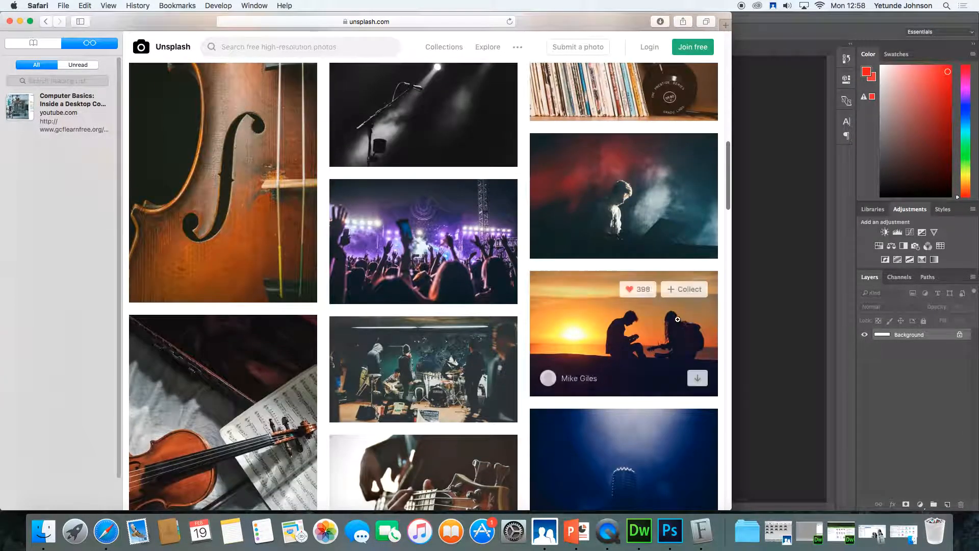
{"action": "left_click_drag", "start_coordinate": [729, 167], "coordinate": [697, 299]}
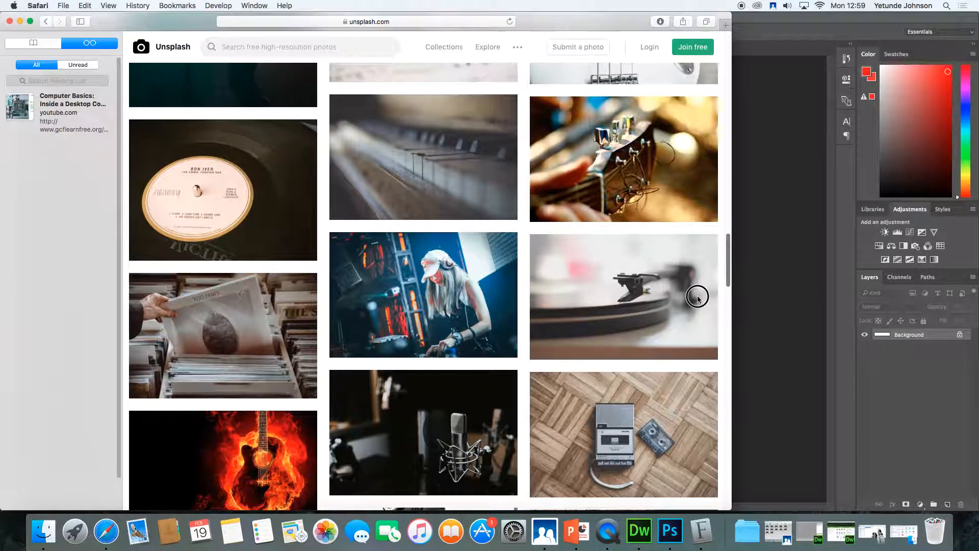
{"action": "scroll", "coordinate": [696, 301], "scroll_direction": "down", "scroll_amount": 5}
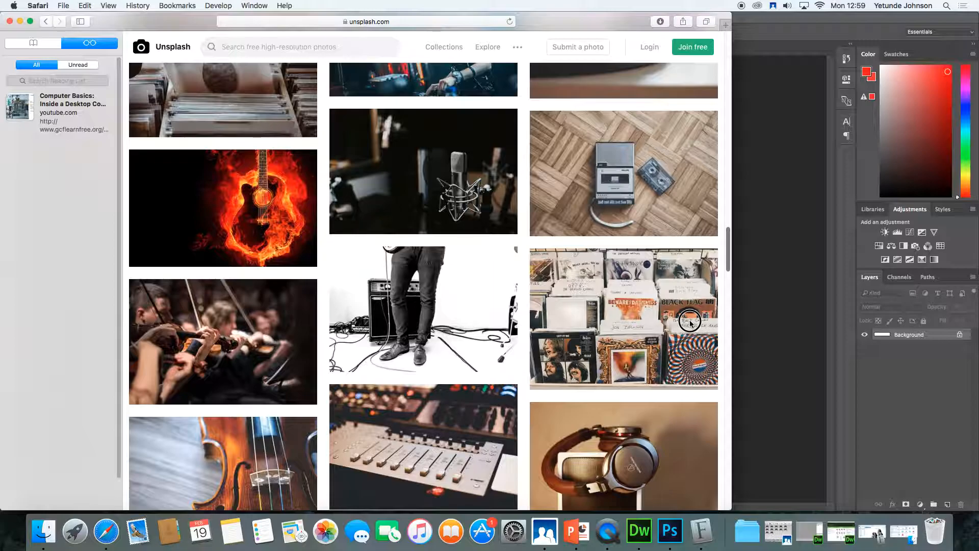
{"action": "scroll", "coordinate": [689, 326], "scroll_direction": "down", "scroll_amount": 4}
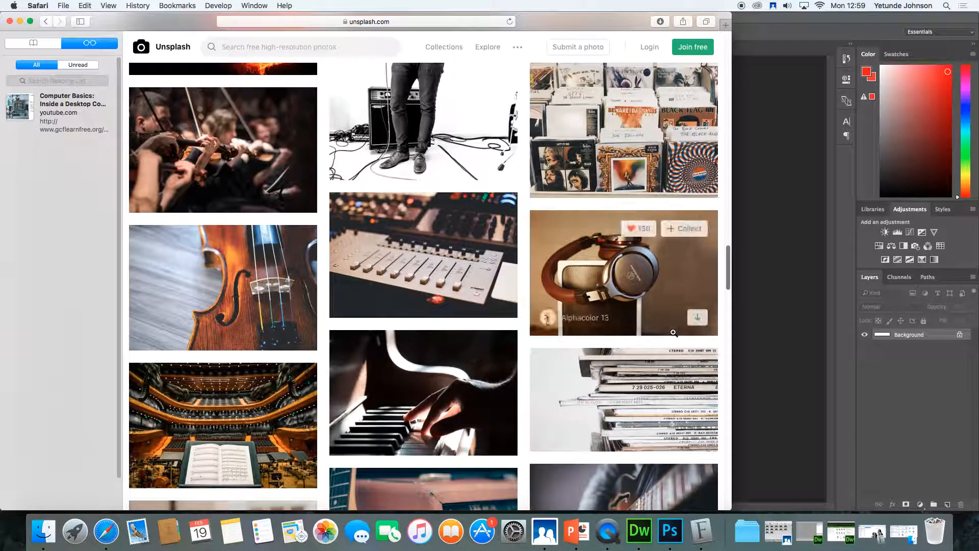
{"action": "left_click_drag", "start_coordinate": [728, 262], "coordinate": [727, 284]}
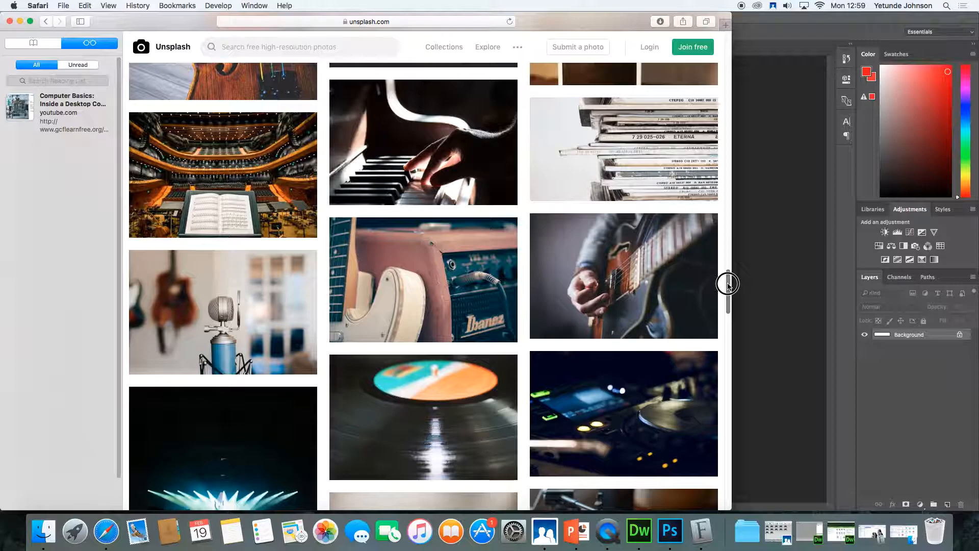
{"action": "left_click_drag", "start_coordinate": [728, 284], "coordinate": [716, 427]}
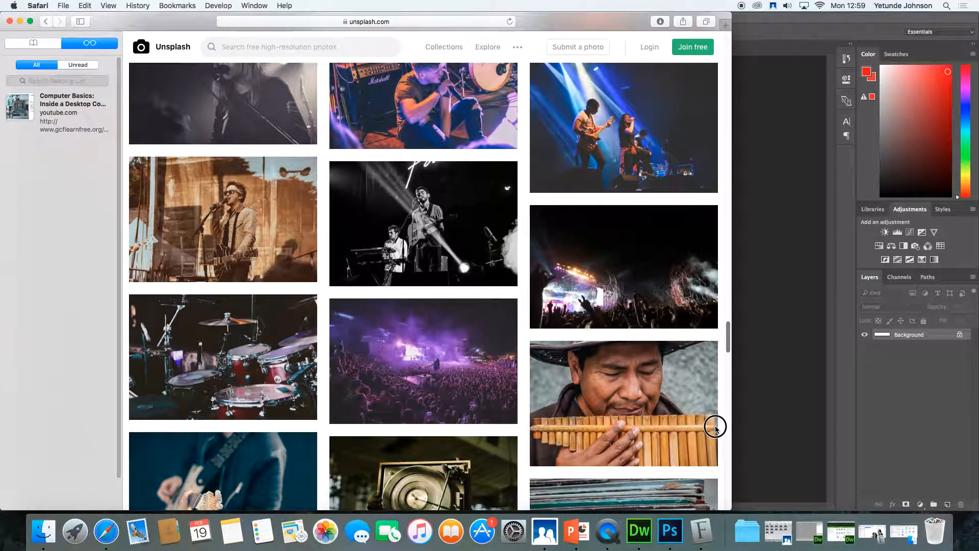
{"action": "left_click_drag", "start_coordinate": [726, 332], "coordinate": [714, 411]}
{"action": "scroll", "coordinate": [712, 423], "scroll_direction": "down", "scroll_amount": 2}
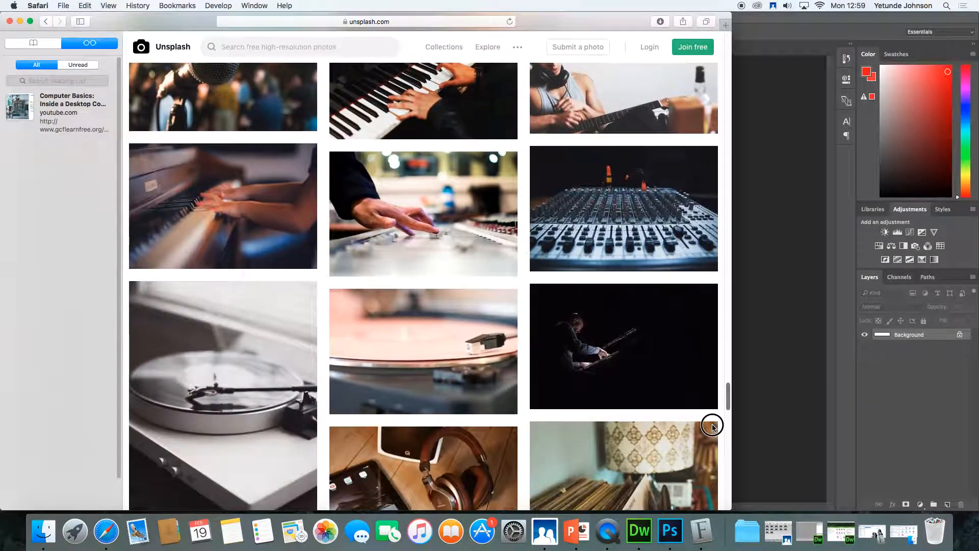
{"action": "scroll", "coordinate": [711, 431], "scroll_direction": "down", "scroll_amount": 5}
{"action": "scroll", "coordinate": [712, 435], "scroll_direction": "down", "scroll_amount": 1}
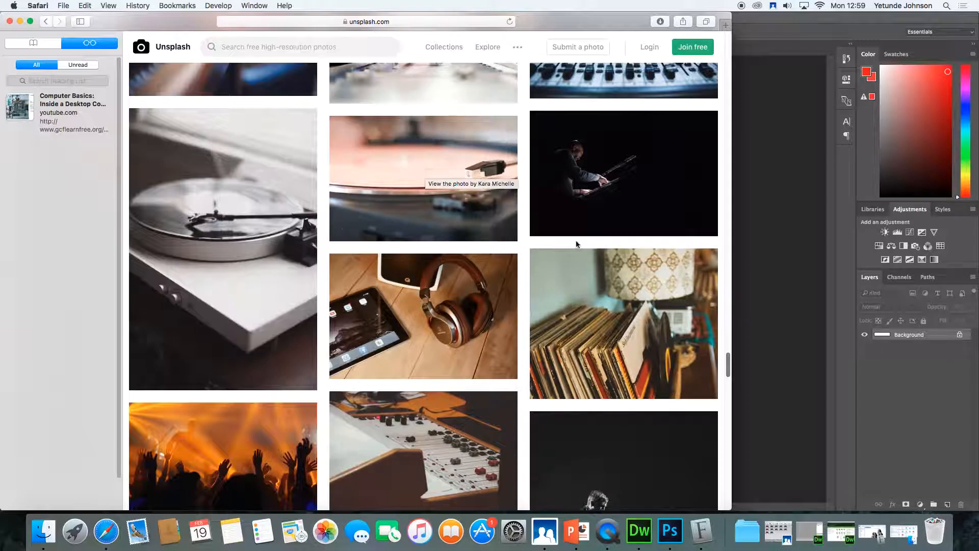
{"action": "left_click_drag", "start_coordinate": [728, 362], "coordinate": [723, 464]}
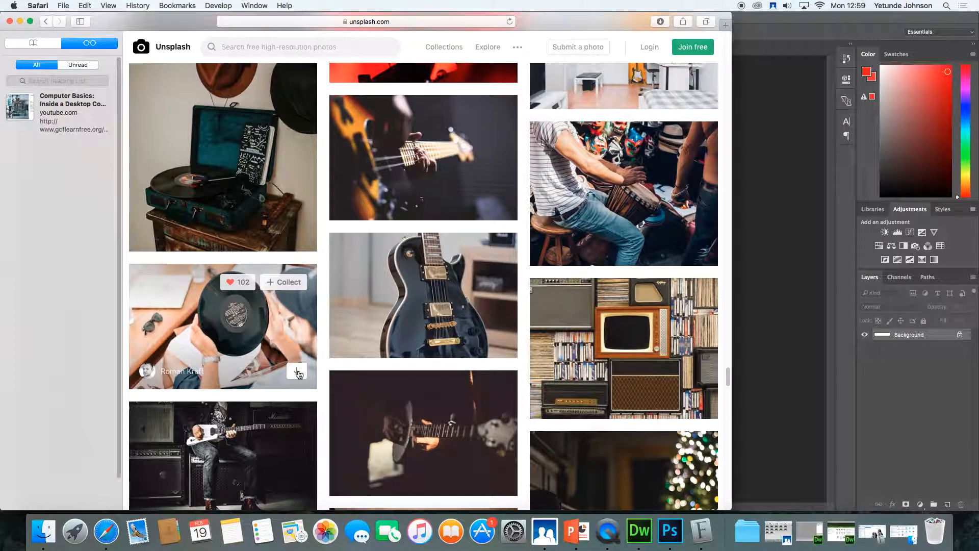
Step: Download the photo of hands holding a vinyl record and copy its credit text from Unsplash
{"action": "left_click", "coordinate": [298, 372]}
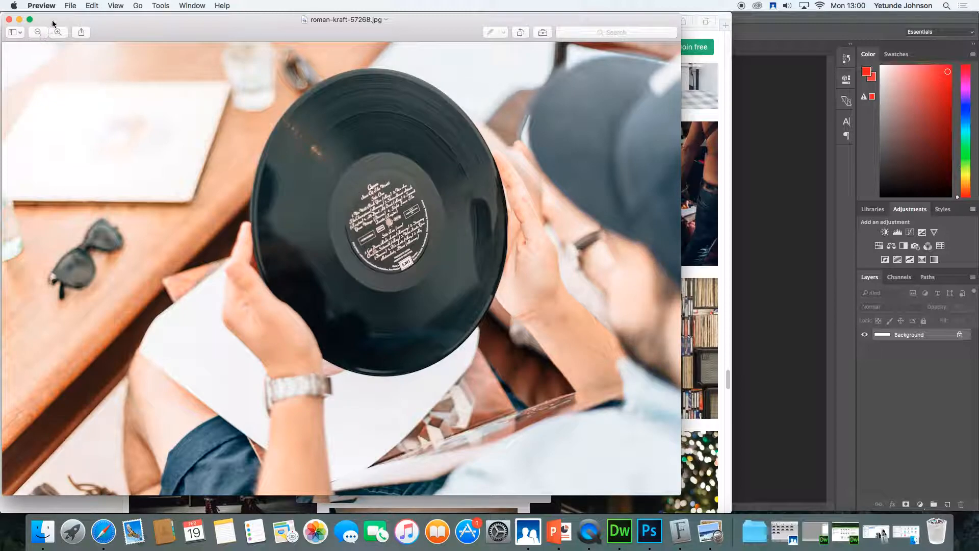
{"action": "left_click", "coordinate": [9, 19]}
{"action": "left_click", "coordinate": [299, 371]}
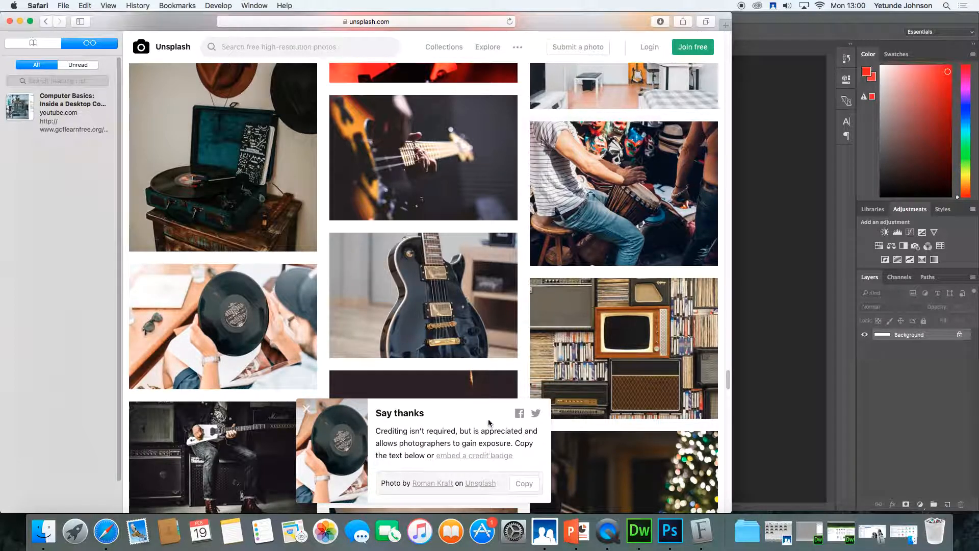
{"action": "left_click", "coordinate": [526, 484]}
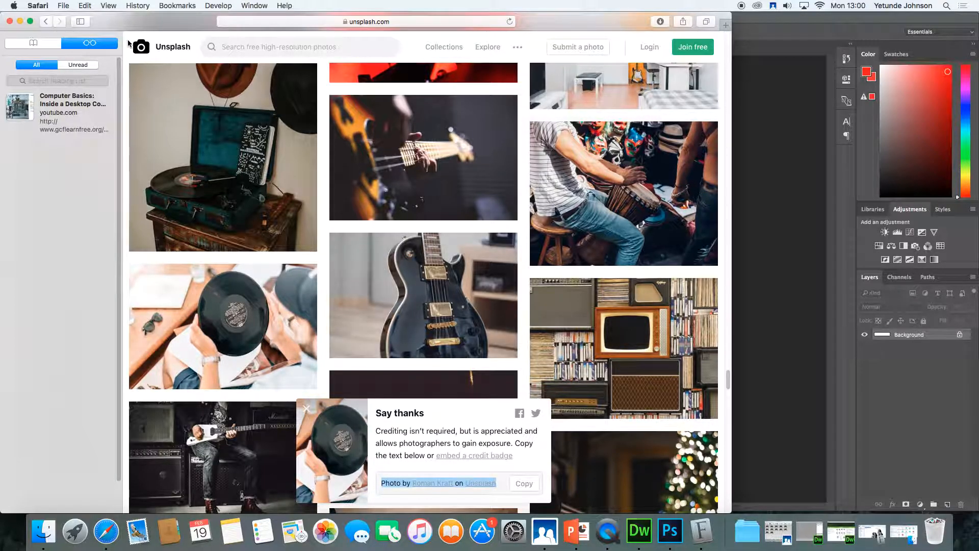
{"action": "left_click", "coordinate": [20, 21]}
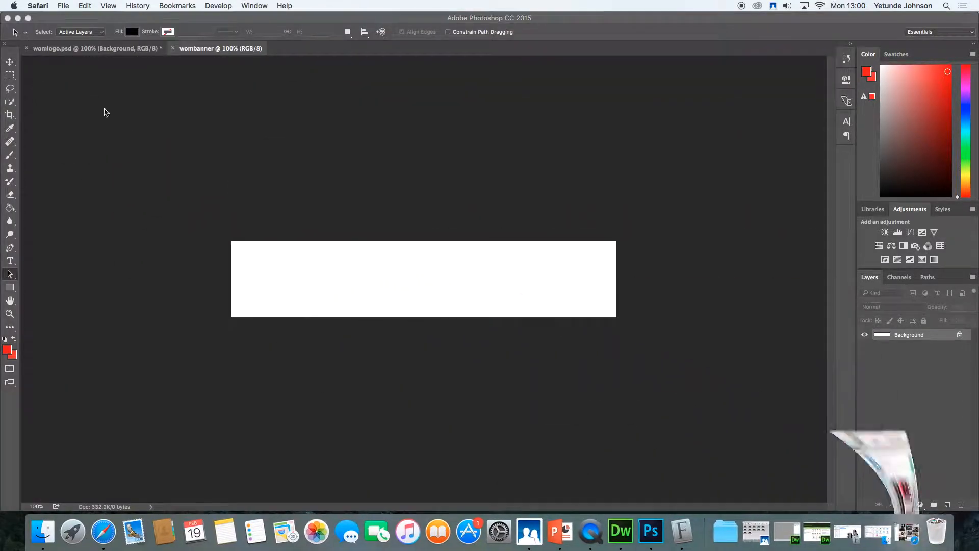
{"action": "left_click", "coordinate": [68, 6]}
{"action": "left_click", "coordinate": [228, 151]}
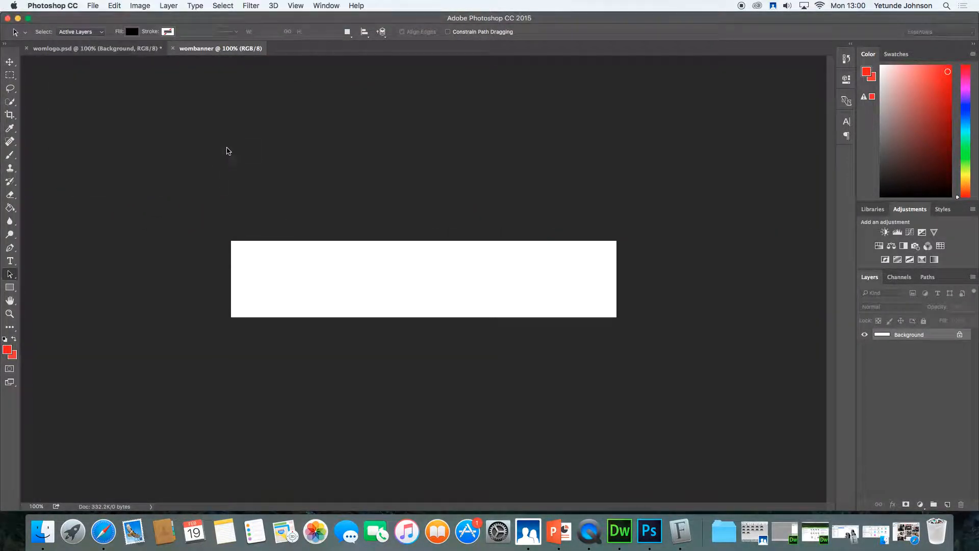
{"action": "left_click", "coordinate": [93, 6]}
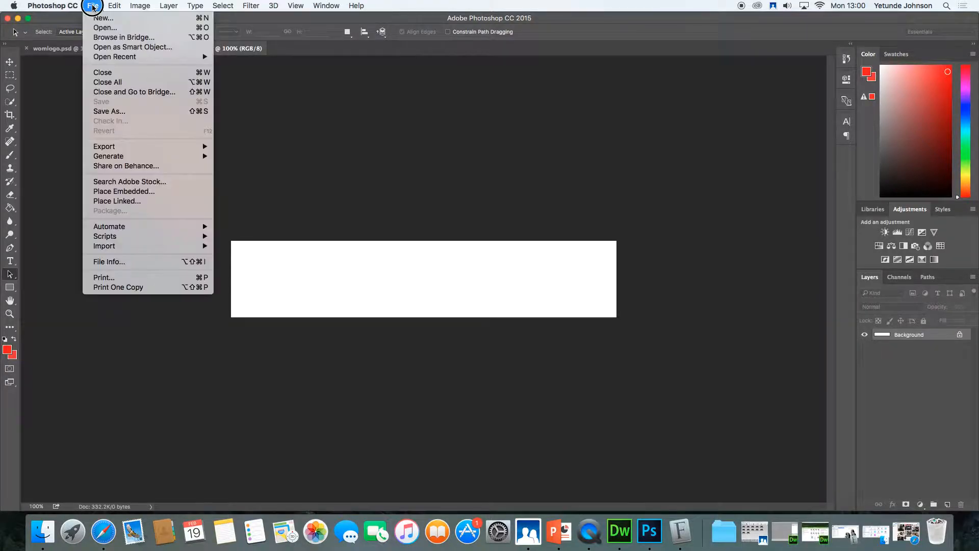
{"action": "left_click", "coordinate": [93, 29]}
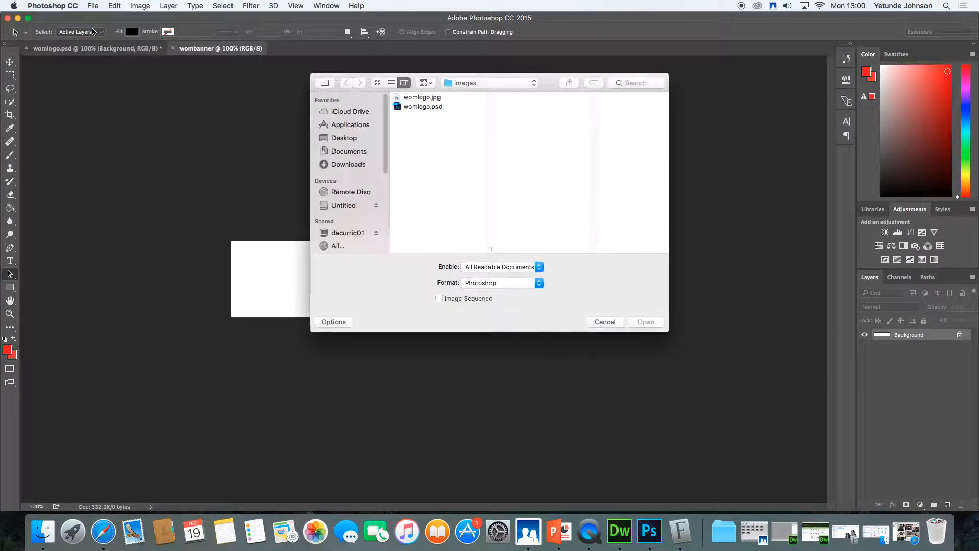
{"action": "left_click", "coordinate": [344, 165]}
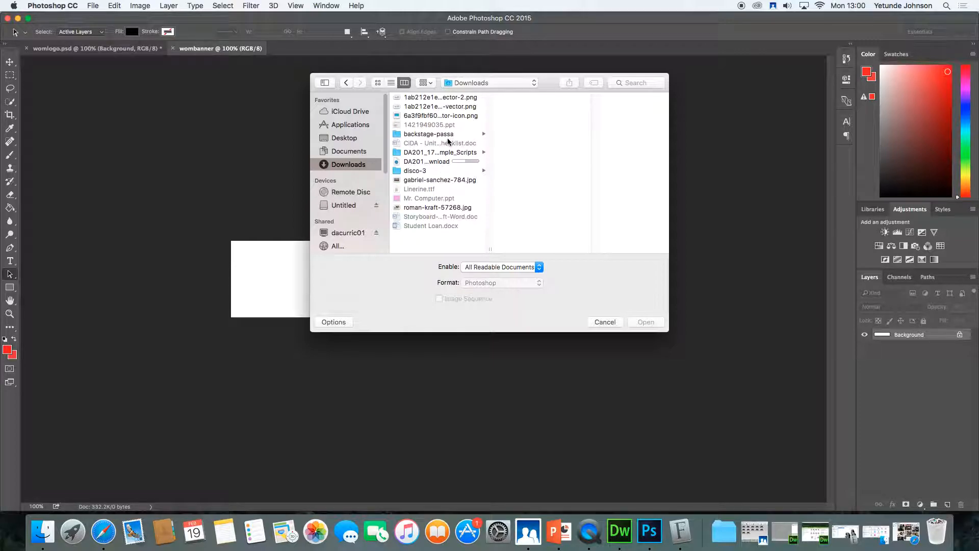
{"action": "left_click", "coordinate": [107, 538]}
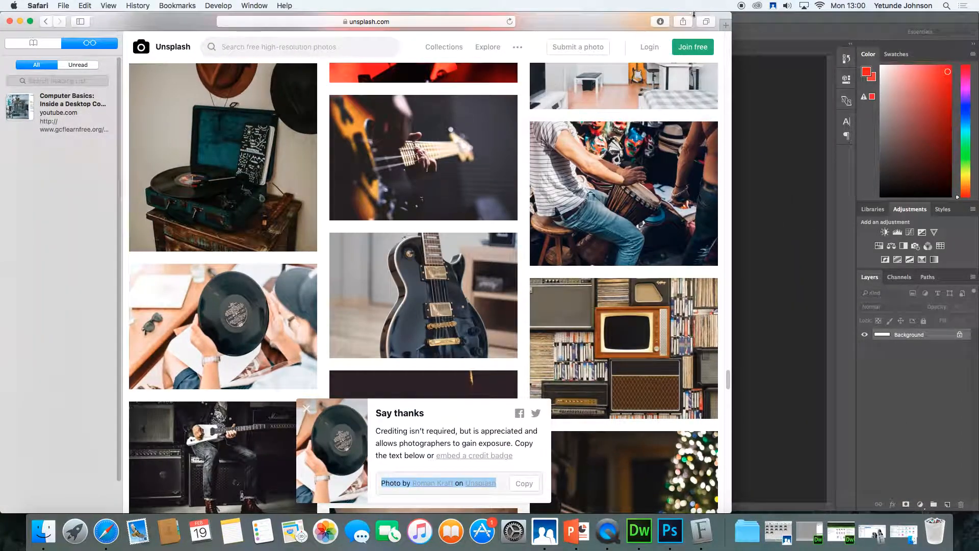
{"action": "left_click", "coordinate": [661, 22]}
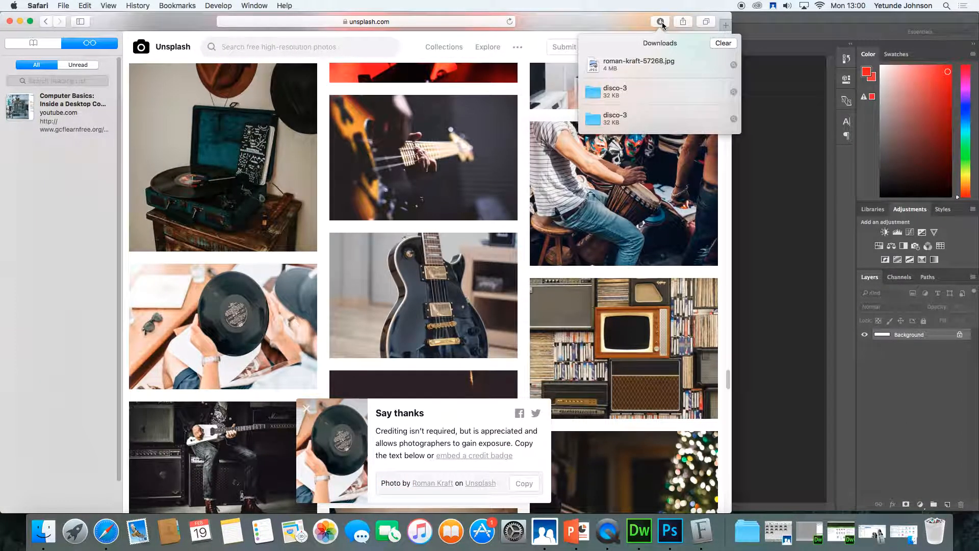
{"action": "left_click", "coordinate": [661, 21]}
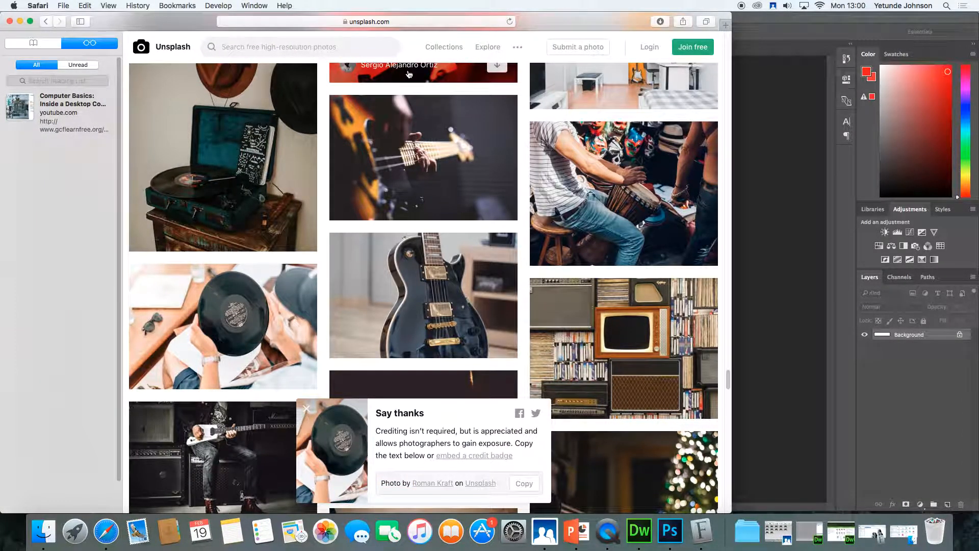
{"action": "left_click", "coordinate": [20, 21]}
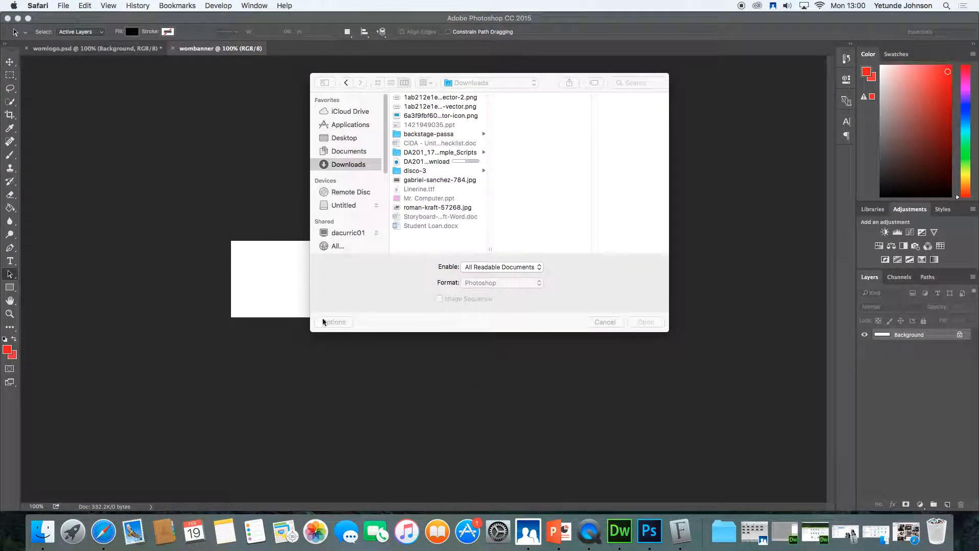
{"action": "left_click", "coordinate": [434, 210]}
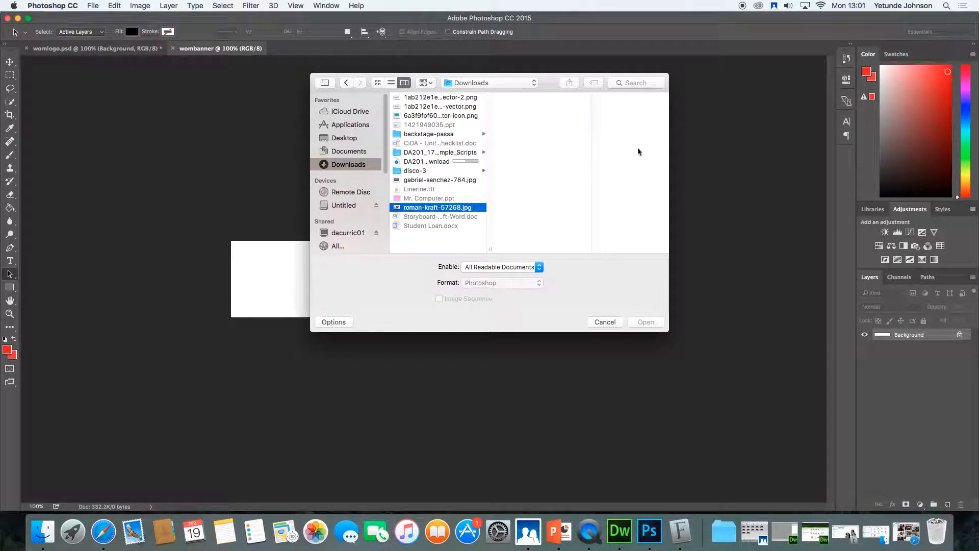
{"action": "left_click", "coordinate": [606, 322]}
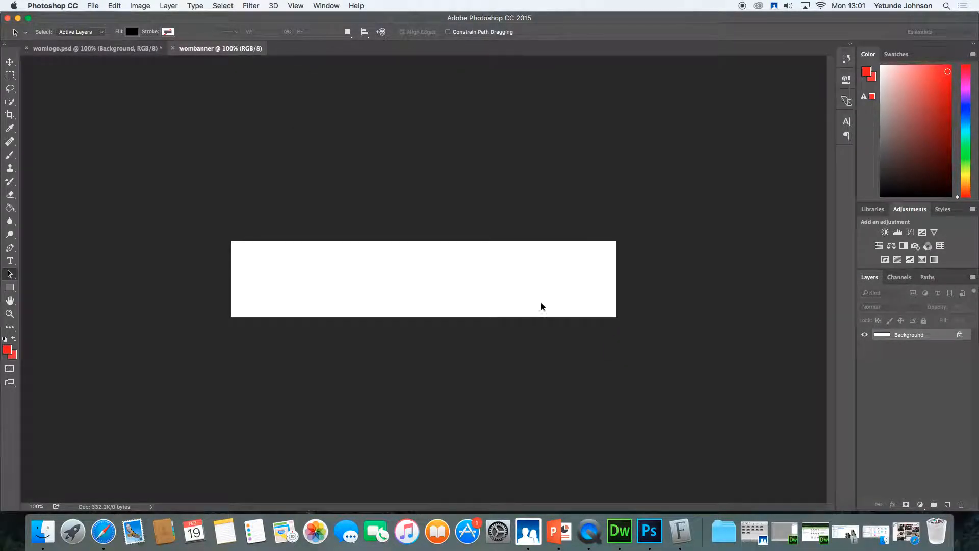
Step: Open the downloaded vinyl record photo from the Downloads folder in Photoshop
{"action": "left_click", "coordinate": [60, 5]}
{"action": "mouse_move", "coordinate": [89, 6]}
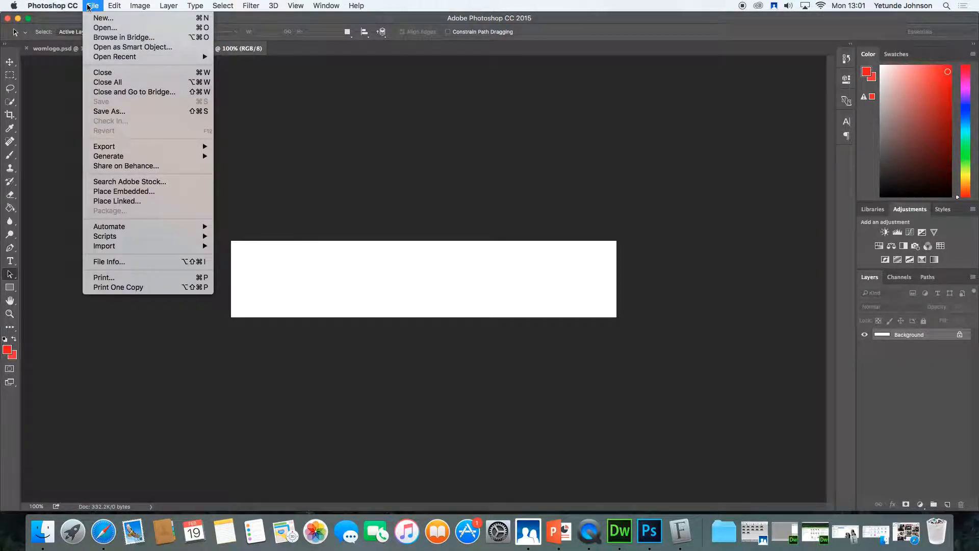
{"action": "left_click", "coordinate": [105, 27]}
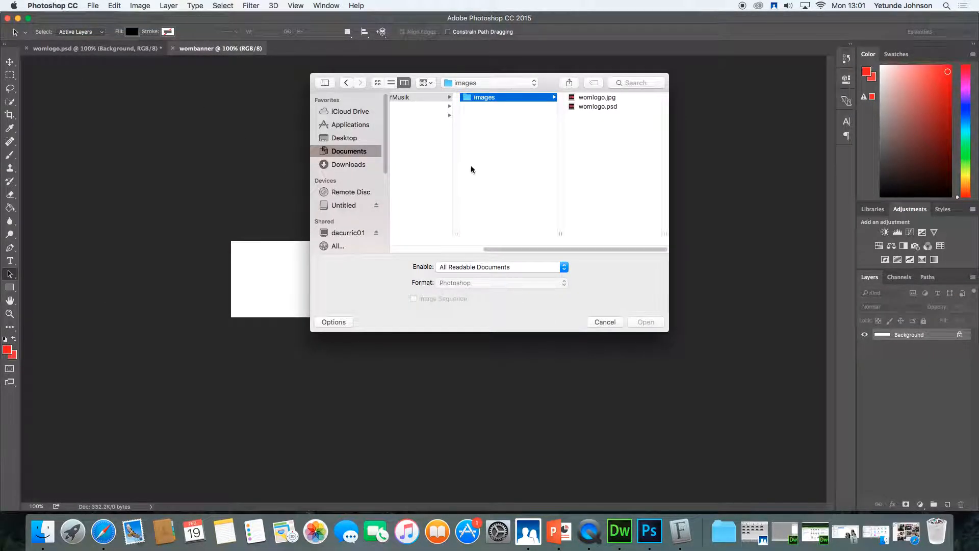
{"action": "left_click", "coordinate": [344, 165]}
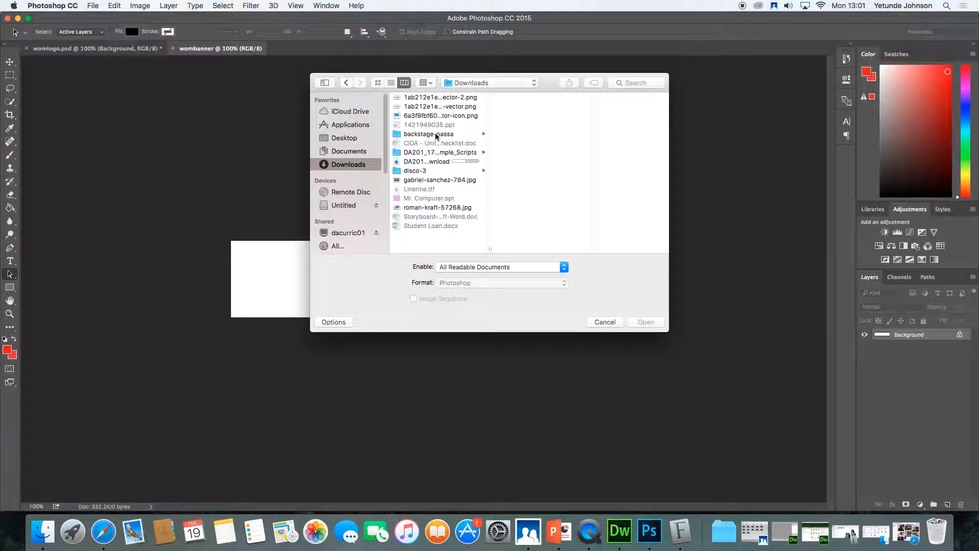
{"action": "left_click", "coordinate": [428, 209]}
{"action": "left_click", "coordinate": [644, 323]}
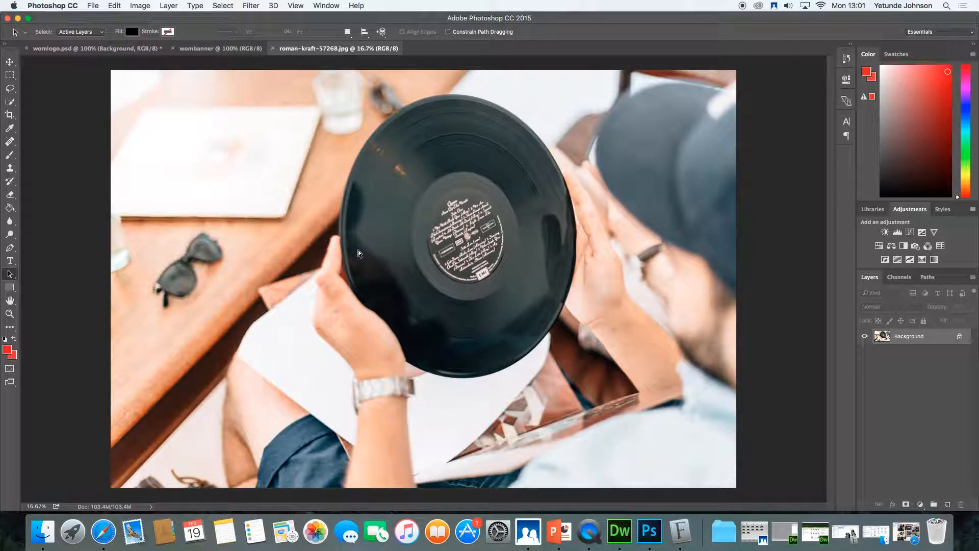
Step: Copy the entire vinyl record photo and paste it into the wombanner document
{"action": "key", "text": "super+a"}
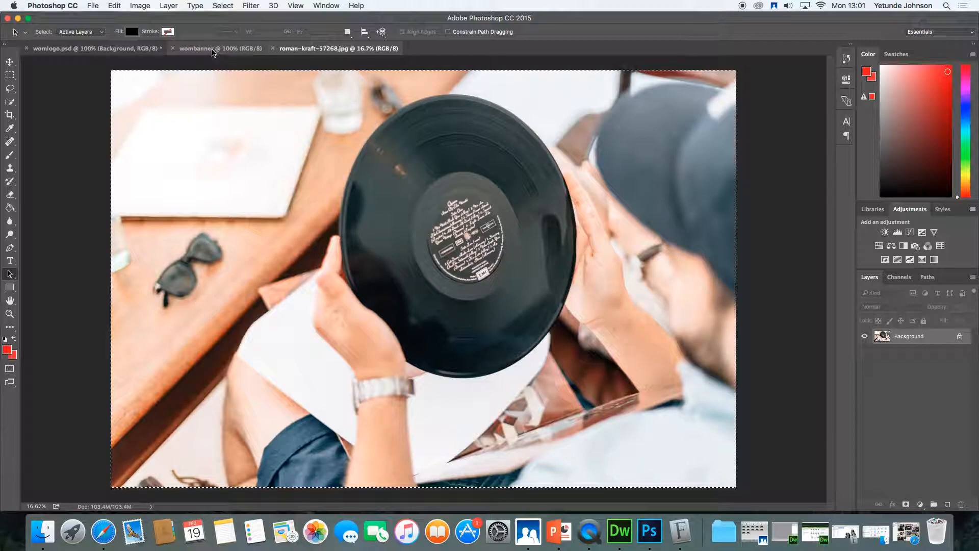
{"action": "left_click", "coordinate": [205, 49]}
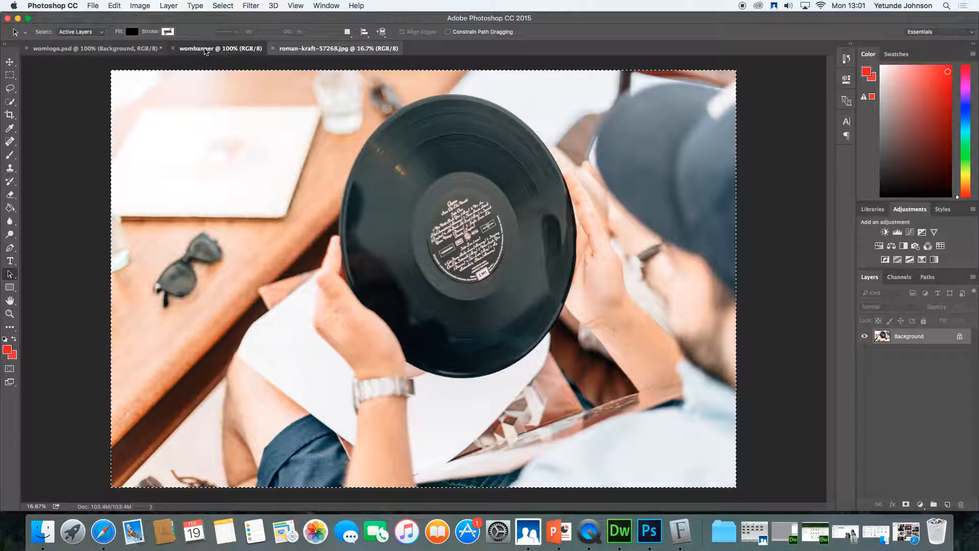
{"action": "left_click", "coordinate": [230, 171]}
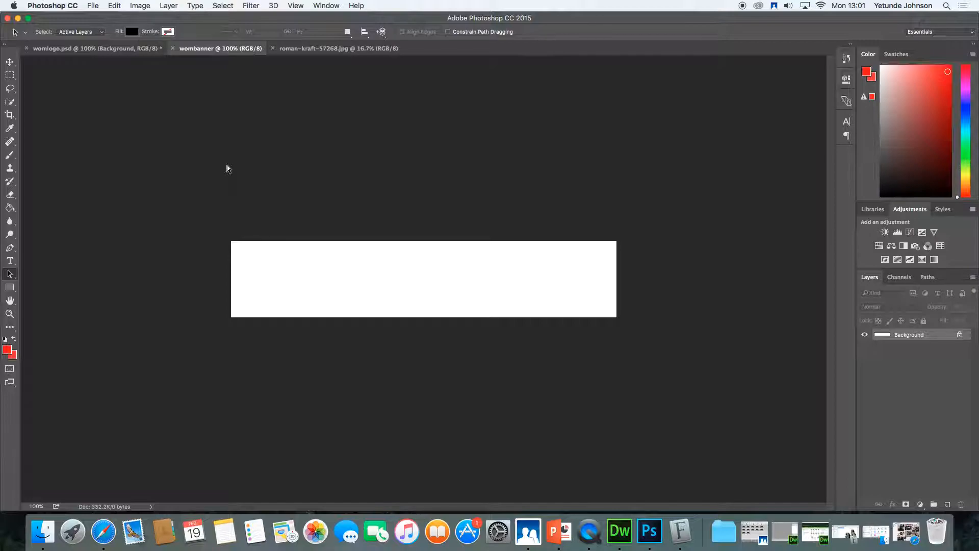
{"action": "key", "text": "super+v"}
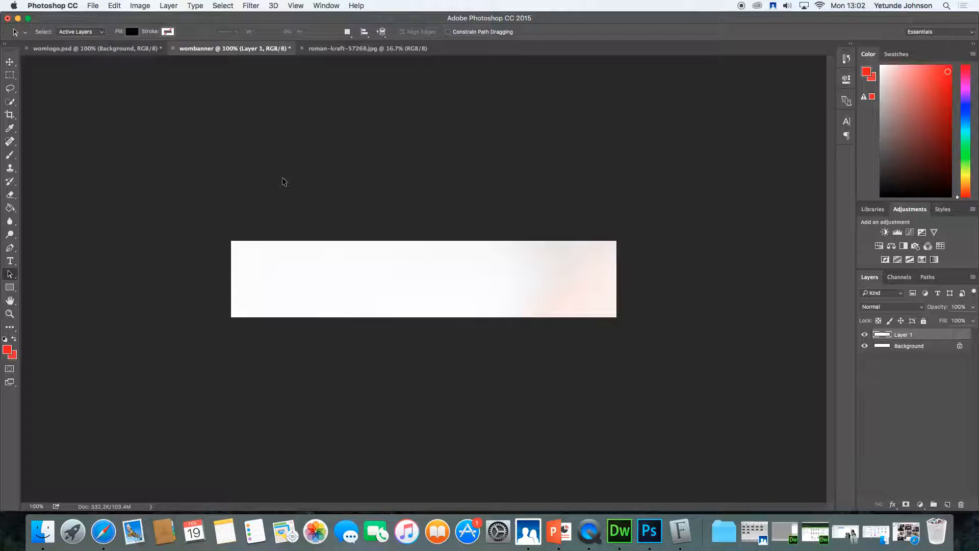
Step: Scale the pasted photo down to about 12.5% with Free Transform, keeping its upper-left corner on the banner's upper-left corner
{"action": "left_click", "coordinate": [113, 6]}
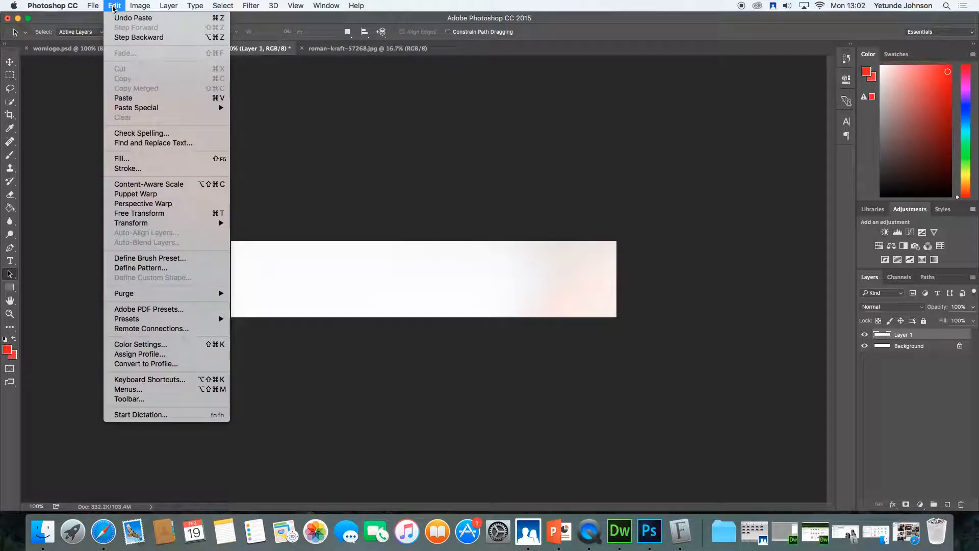
{"action": "left_click", "coordinate": [146, 214]}
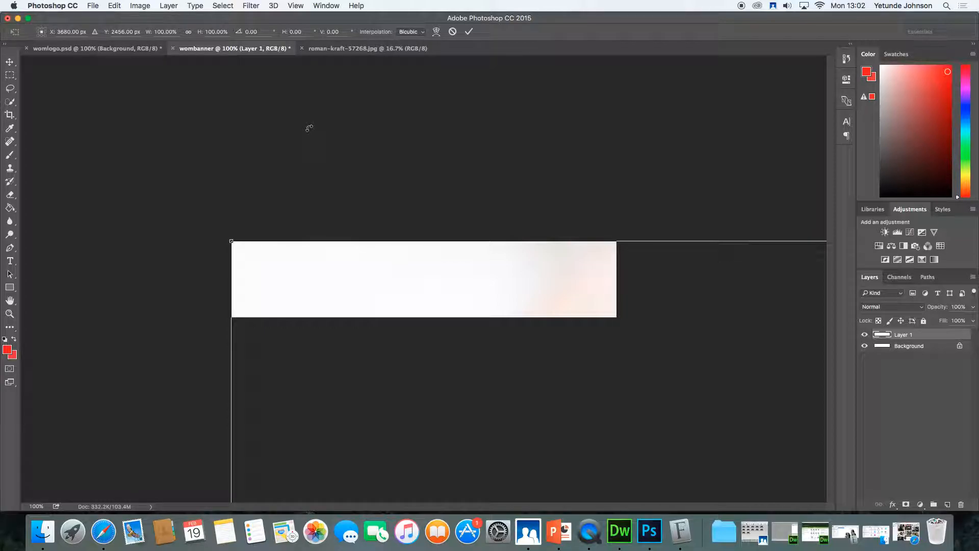
{"action": "key", "text": "super+minus"}
{"action": "key", "text": "super+minus"}
{"action": "key", "text": "super+minus"}
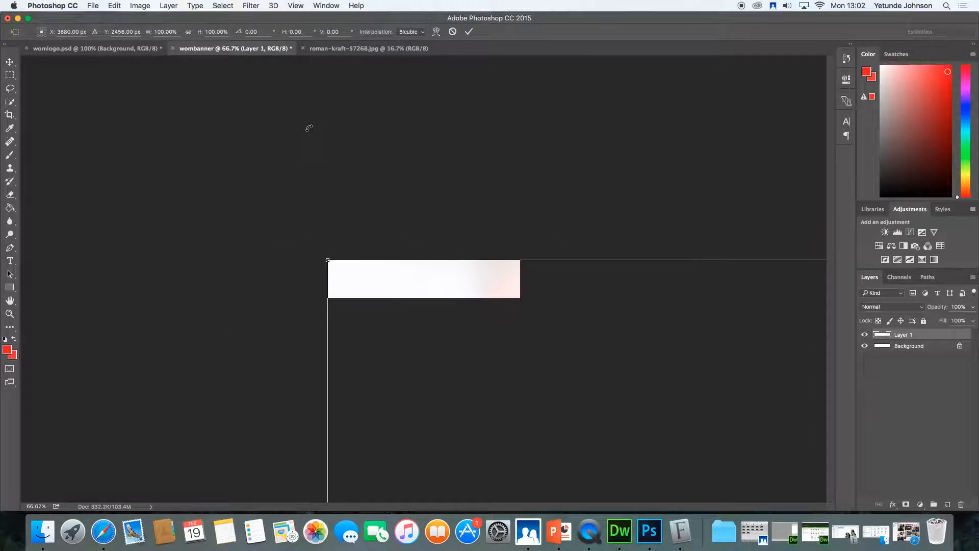
{"action": "key", "text": "super+minus"}
{"action": "key", "text": "super+minus"}
{"action": "key", "text": "super+minus"}
{"action": "key", "text": "super+minus"}
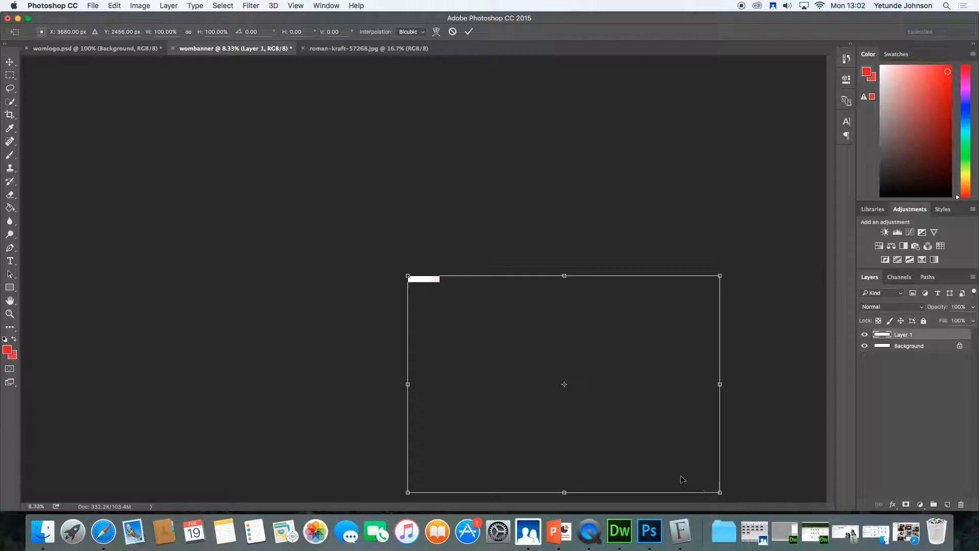
{"action": "left_click", "coordinate": [720, 492]}
{"action": "left_click_drag", "start_coordinate": [720, 493], "coordinate": [622, 404]}
{"action": "left_click_drag", "start_coordinate": [563, 361], "coordinate": [466, 273]}
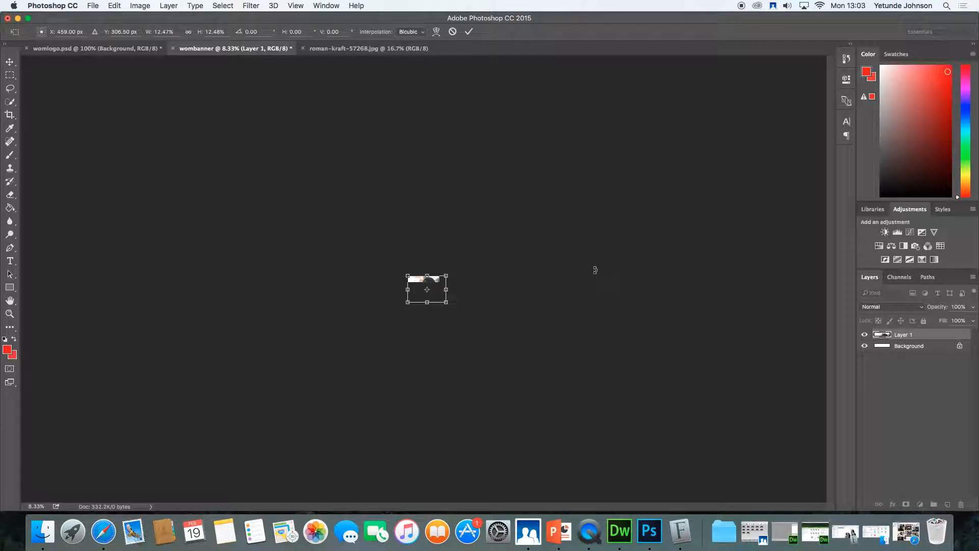
Step: Reposition the photo to about X 406 px, Y 202 px so the record's label shows within the banner
{"action": "key", "text": "super+plus"}
{"action": "key", "text": "super+plus"}
{"action": "key", "text": "super+plus"}
{"action": "key", "text": "super+plus"}
{"action": "key", "text": "super+plus"}
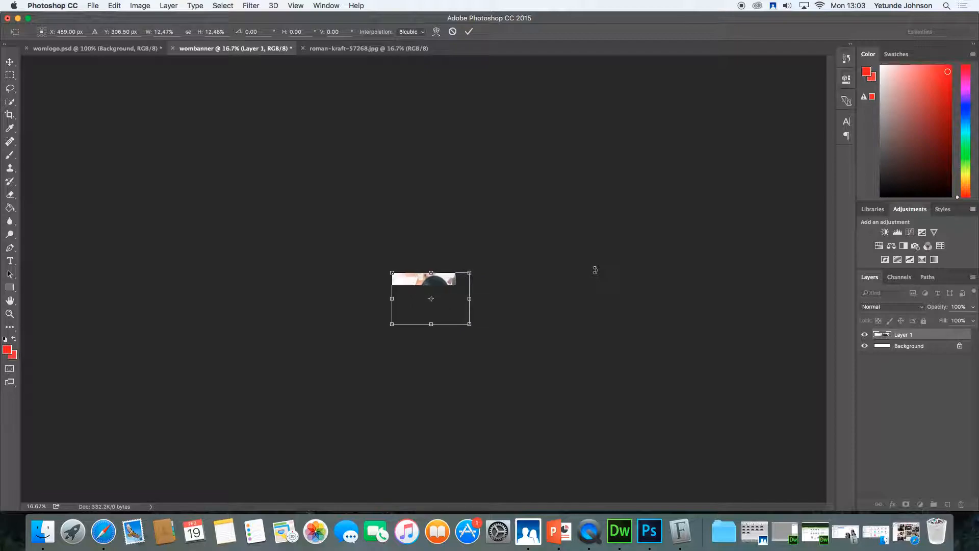
{"action": "key", "text": "super+plus"}
{"action": "key", "text": "super+plus"}
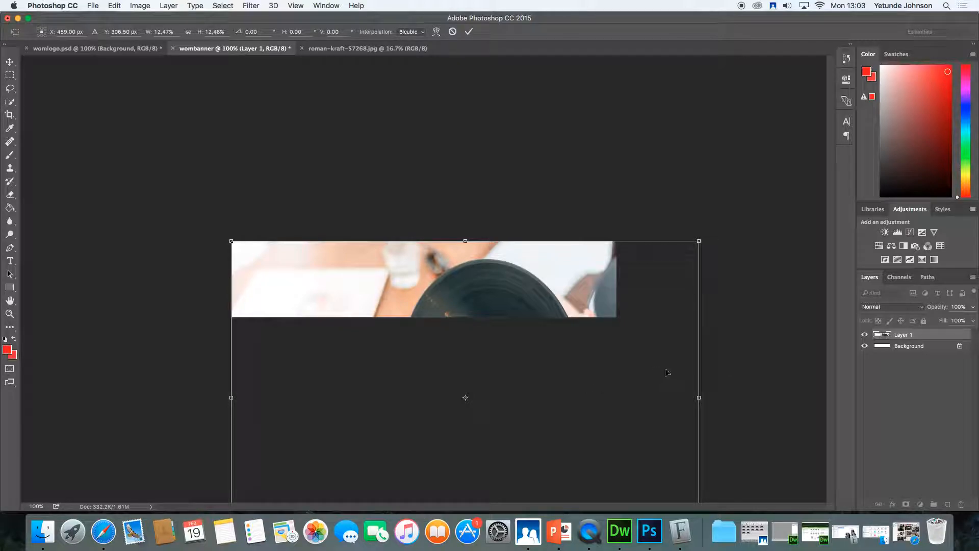
{"action": "left_click_drag", "start_coordinate": [626, 357], "coordinate": [614, 301]}
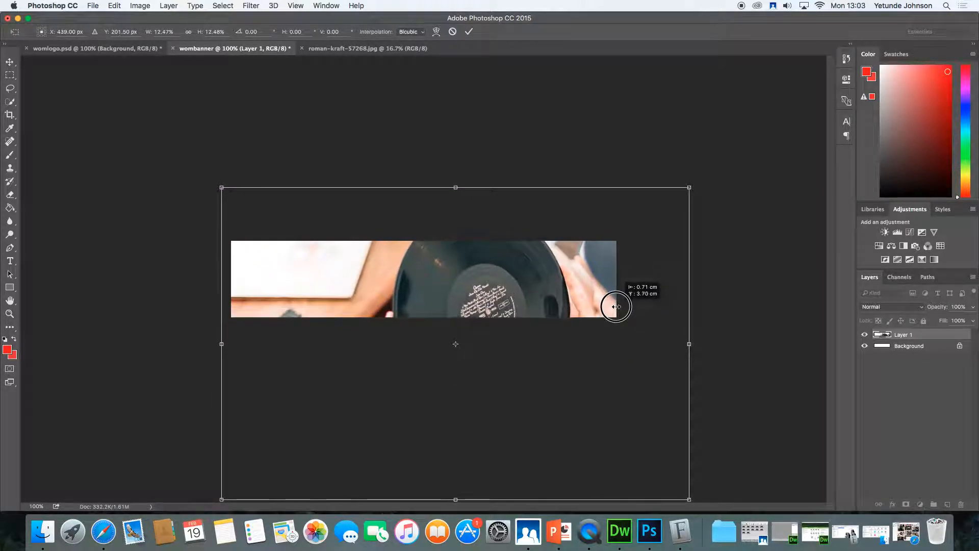
{"action": "mouse_move", "coordinate": [614, 373]}
{"action": "left_mouse_down"}
{"action": "mouse_move", "coordinate": [562, 360]}
{"action": "mouse_move", "coordinate": [479, 365]}
{"action": "mouse_move", "coordinate": [595, 372]}
{"action": "left_mouse_up"}
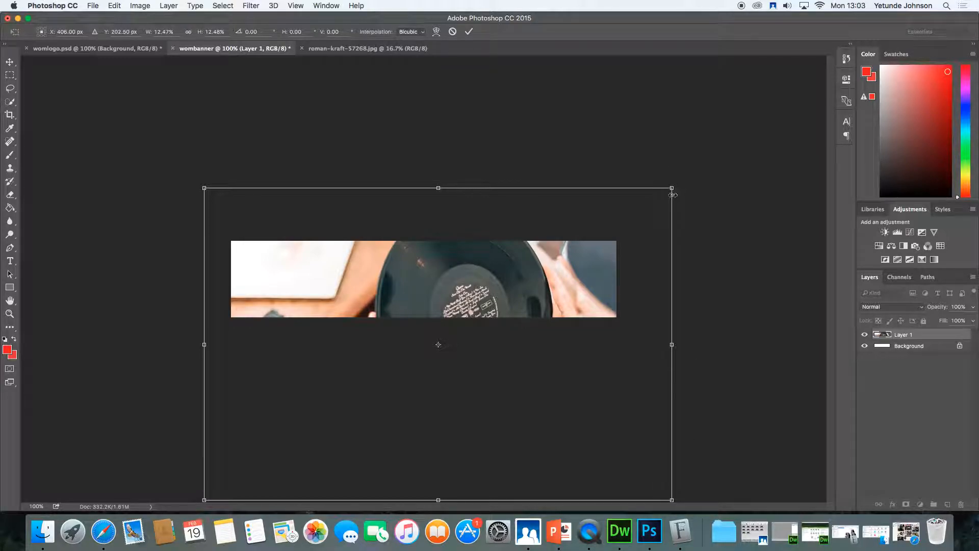
Step: Stretch the photo to about 14.7% width and 13.6% height, and shift it left to about X 254 px
{"action": "left_click_drag", "start_coordinate": [672, 188], "coordinate": [715, 161]}
{"action": "left_click_drag", "start_coordinate": [597, 356], "coordinate": [510, 357]}
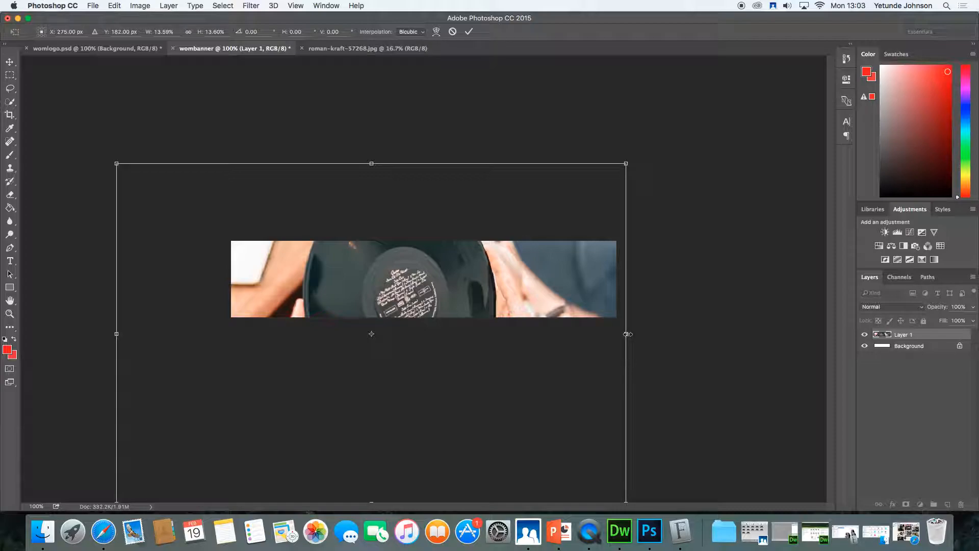
{"action": "left_click_drag", "start_coordinate": [628, 334], "coordinate": [668, 334]}
{"action": "left_click_drag", "start_coordinate": [592, 356], "coordinate": [563, 357]}
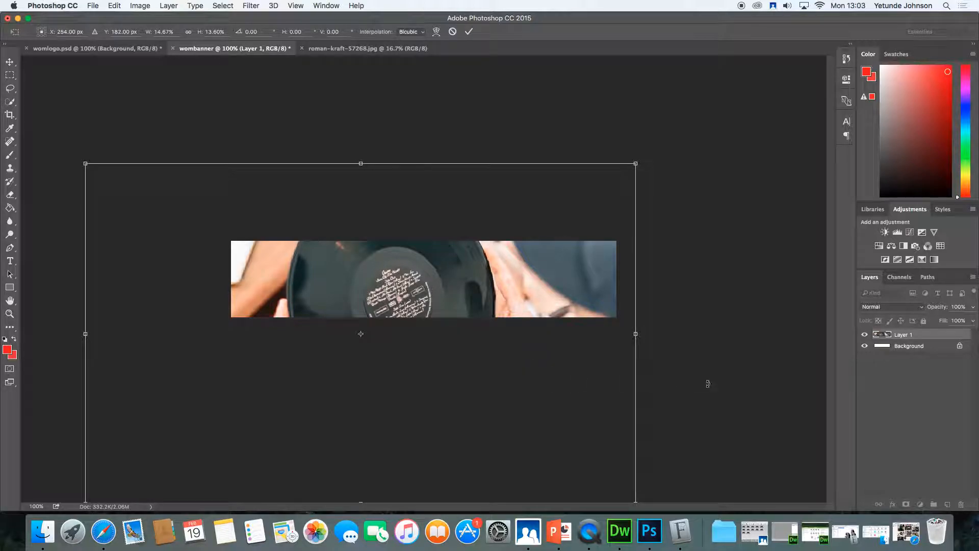
Step: Reduce the photo to about 13.25% width and 12.28% height, and reposition it to about X 313 px, Y 150 px
{"action": "mouse_move", "coordinate": [399, 400]}
{"action": "left_mouse_down"}
{"action": "mouse_move", "coordinate": [486, 396]}
{"action": "mouse_move", "coordinate": [398, 391]}
{"action": "left_mouse_up"}
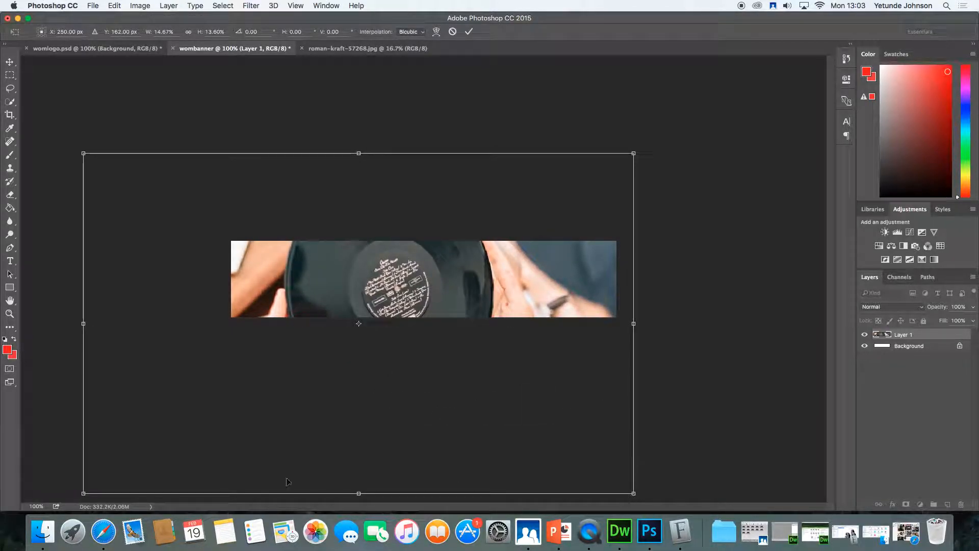
{"action": "left_click_drag", "start_coordinate": [84, 494], "coordinate": [137, 460]}
{"action": "mouse_move", "coordinate": [327, 412]}
{"action": "left_mouse_down"}
{"action": "mouse_move", "coordinate": [280, 417]}
{"action": "mouse_move", "coordinate": [335, 423]}
{"action": "left_mouse_up"}
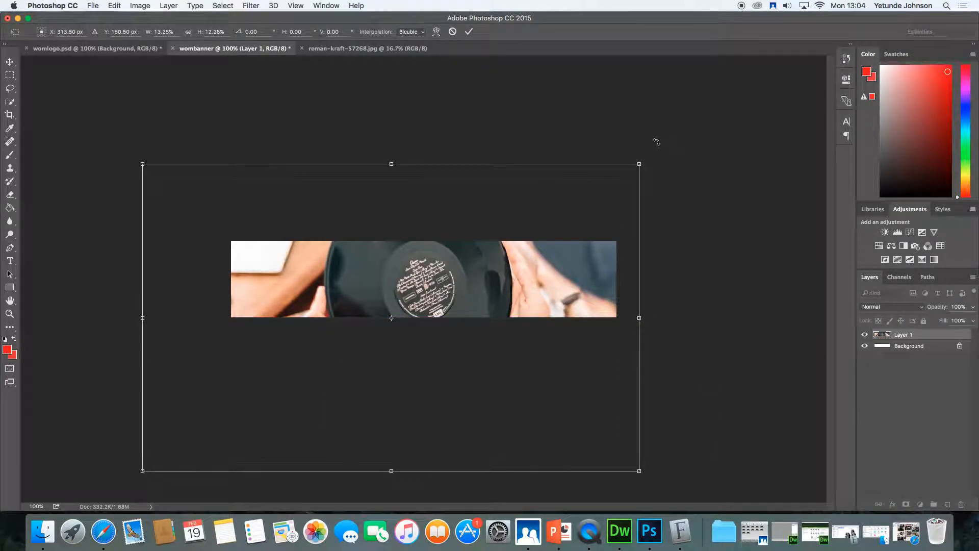
Step: Enlarge the photo to about 17.46% width and 14.94% height, reposition it to about X 130.5 px, Y 203 px, and apply the transform
{"action": "left_click_drag", "start_coordinate": [640, 164], "coordinate": [747, 97]}
{"action": "left_click_drag", "start_coordinate": [500, 368], "coordinate": [384, 405]}
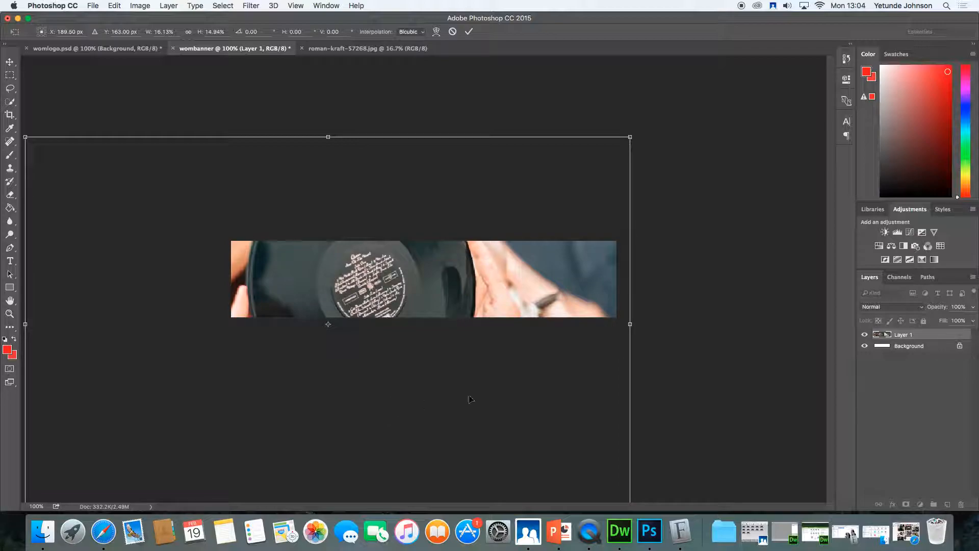
{"action": "left_click_drag", "start_coordinate": [631, 323], "coordinate": [682, 327]}
{"action": "left_click_drag", "start_coordinate": [525, 357], "coordinate": [449, 391]}
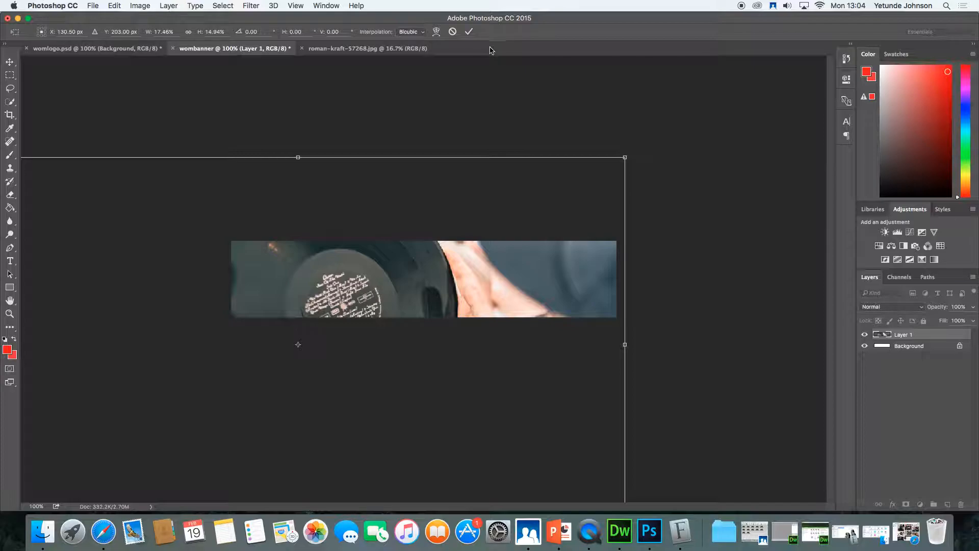
{"action": "left_click", "coordinate": [468, 32]}
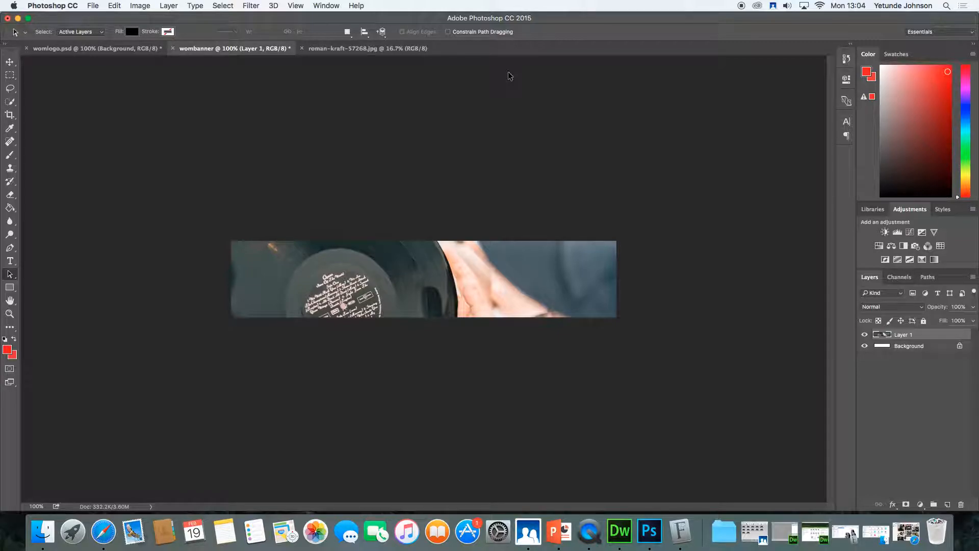
Step: Rename the photo layer as imgbackground and lock its position
{"action": "double_click", "coordinate": [902, 335]}
{"action": "key", "text": "BackSpace"}
{"action": "double_click", "coordinate": [908, 336]}
{"action": "left_click", "coordinate": [908, 336]}
{"action": "key", "text": "Return"}
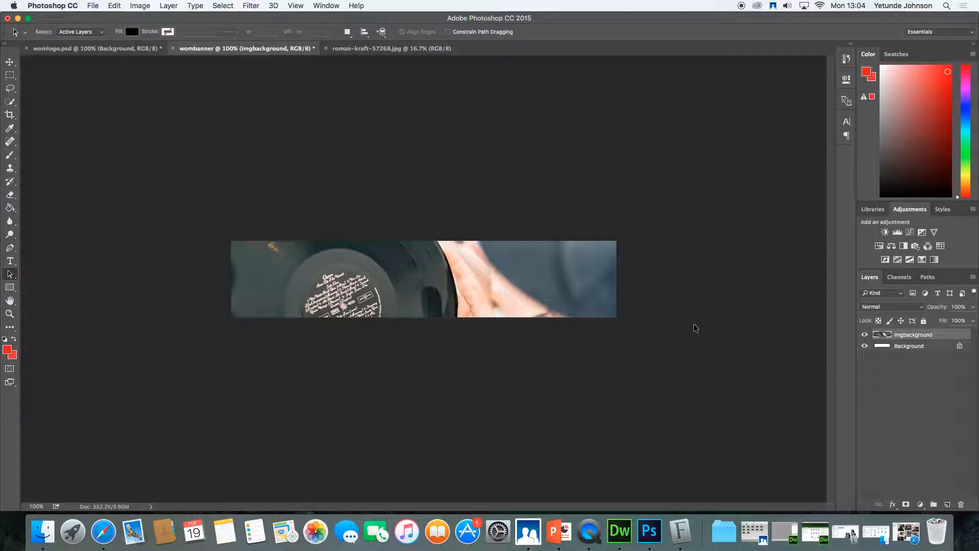
{"action": "left_click", "coordinate": [902, 321]}
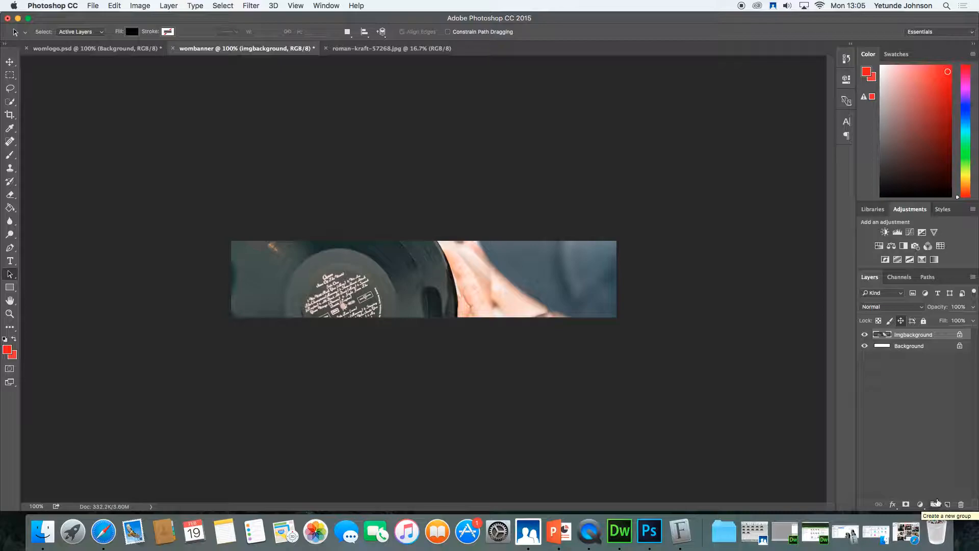
Step: Add a new layer above imgbackground and name it bannertxt
{"action": "left_click", "coordinate": [947, 505]}
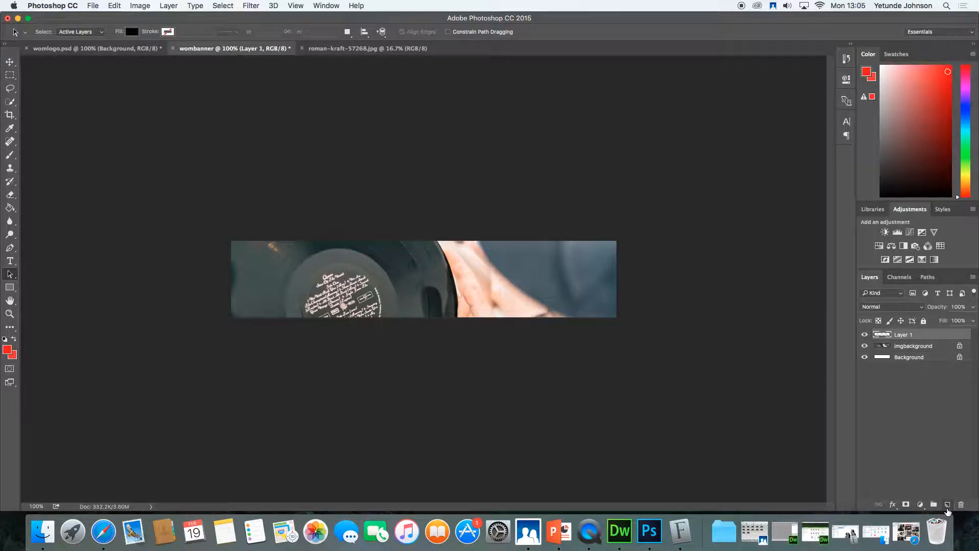
{"action": "double_click", "coordinate": [907, 335]}
{"action": "type", "text": "bac"}
{"action": "key", "text": "Return"}
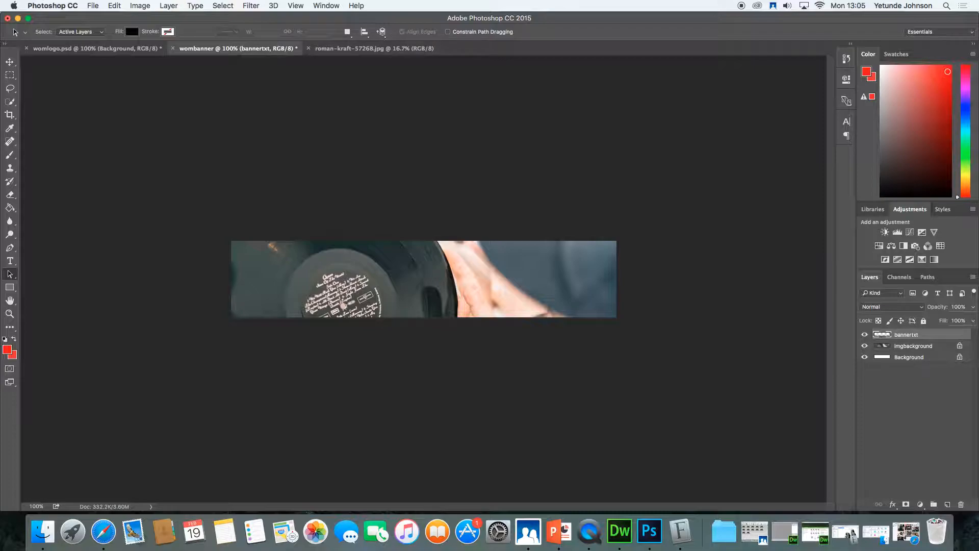
Step: Add the text "World of Music" in the disco 3 fenotype font at 48 pt and move it onto the right part of the banner
{"action": "left_click", "coordinate": [11, 262]}
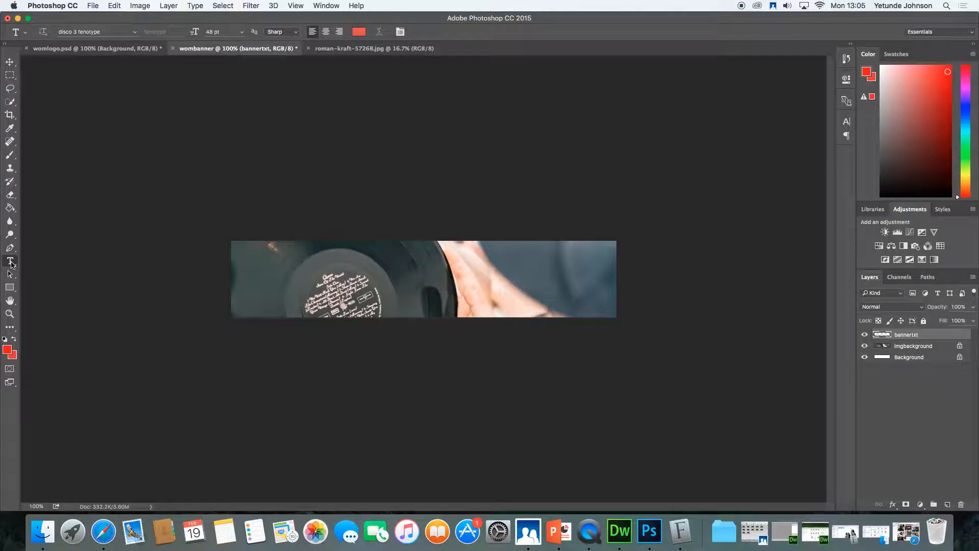
{"action": "left_click", "coordinate": [135, 33]}
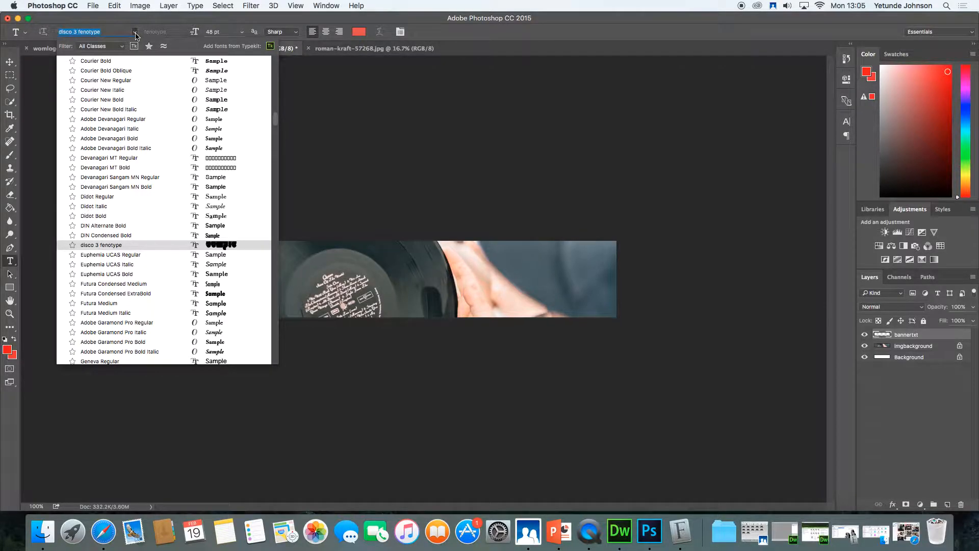
{"action": "left_click", "coordinate": [135, 34]}
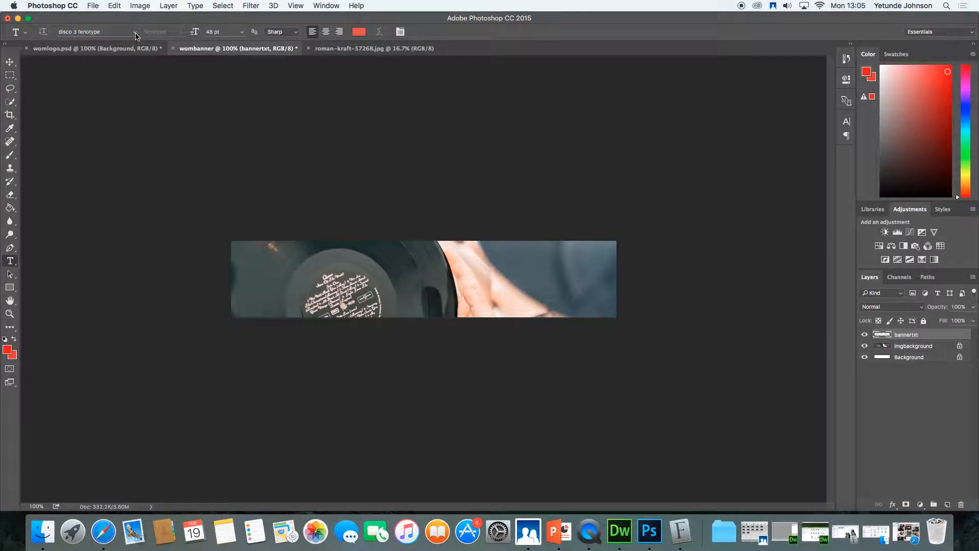
{"action": "left_click", "coordinate": [287, 150]}
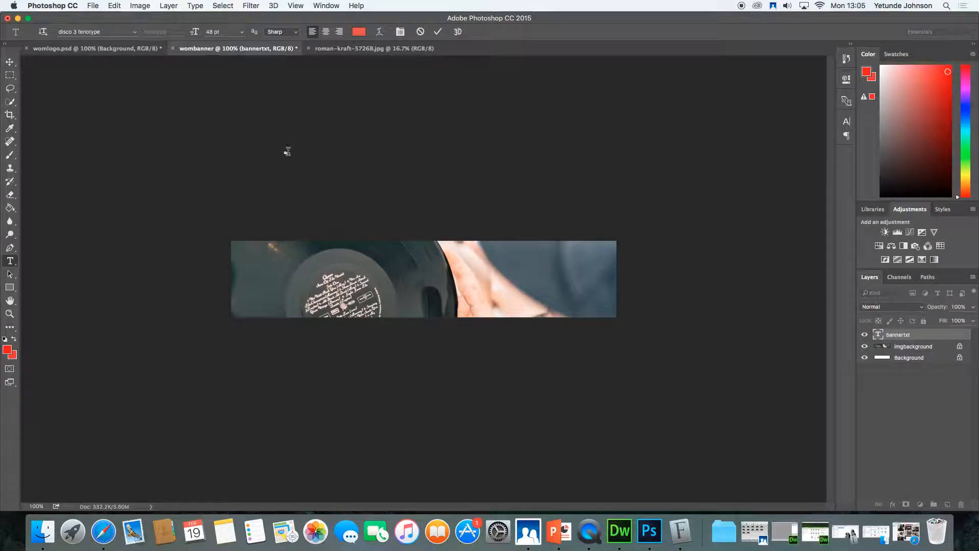
{"action": "type", "text": "World of Music"}
{"action": "left_click_drag", "start_coordinate": [375, 180], "coordinate": [412, 328]}
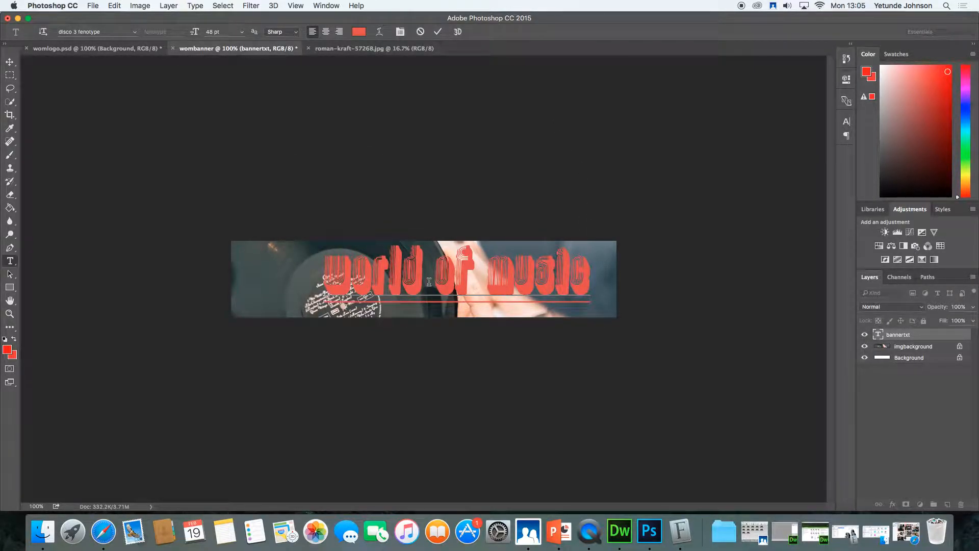
{"action": "mouse_move", "coordinate": [434, 337]}
{"action": "left_mouse_down"}
{"action": "mouse_move", "coordinate": [437, 347]}
{"action": "mouse_move", "coordinate": [452, 338]}
{"action": "left_mouse_up"}
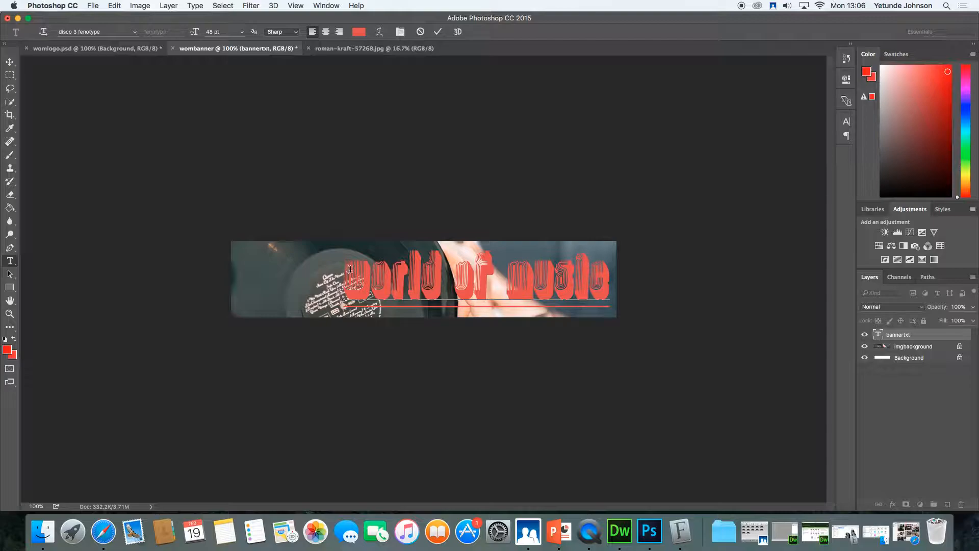
Step: Reduce the World of Music text to 30 pt, move it near the banner's right end, and commit the text
{"action": "left_click_drag", "start_coordinate": [342, 270], "coordinate": [611, 288]}
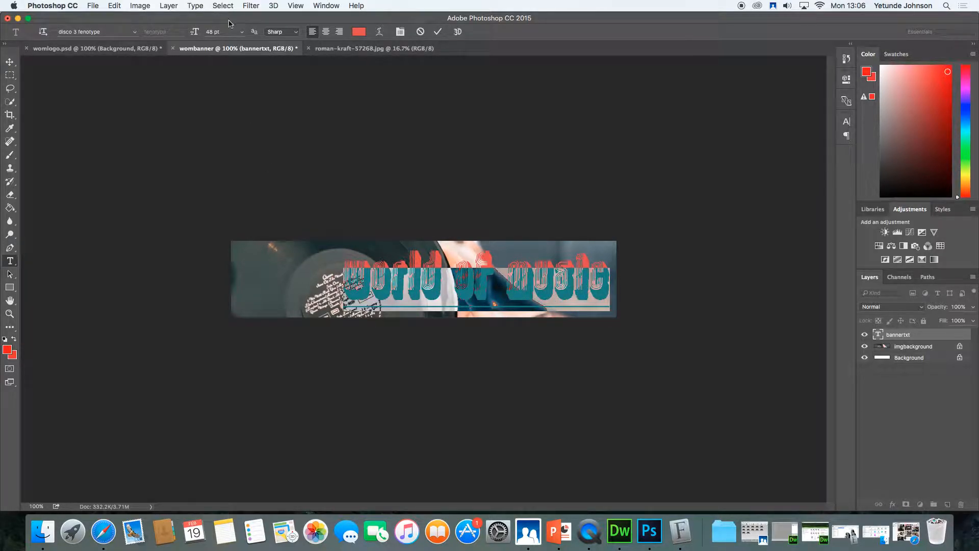
{"action": "left_click", "coordinate": [242, 33]}
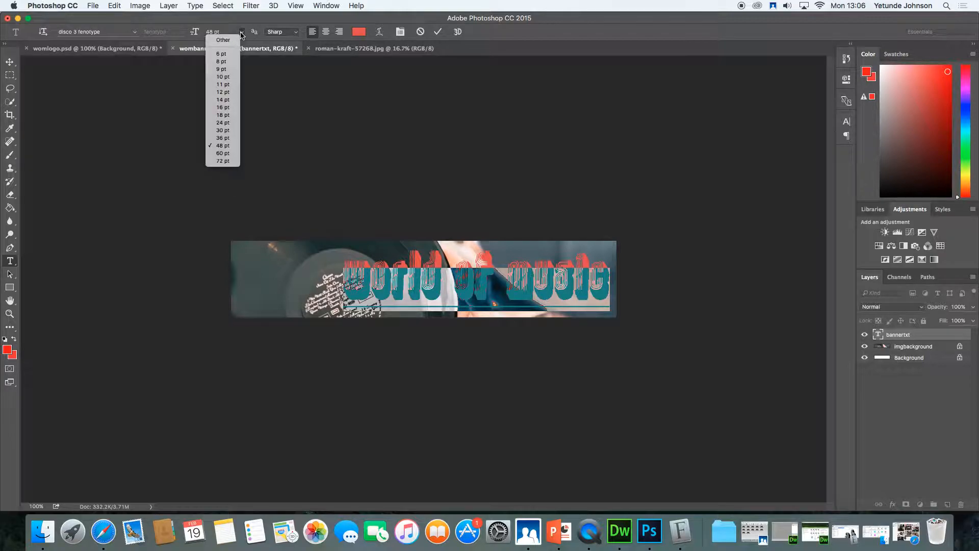
{"action": "left_click", "coordinate": [224, 122]}
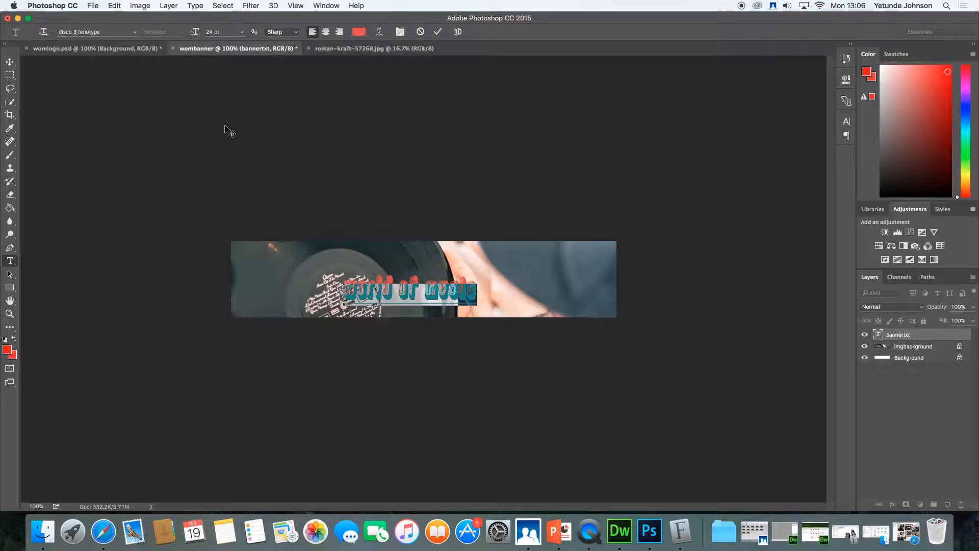
{"action": "left_click", "coordinate": [242, 32]}
{"action": "left_click", "coordinate": [222, 131]}
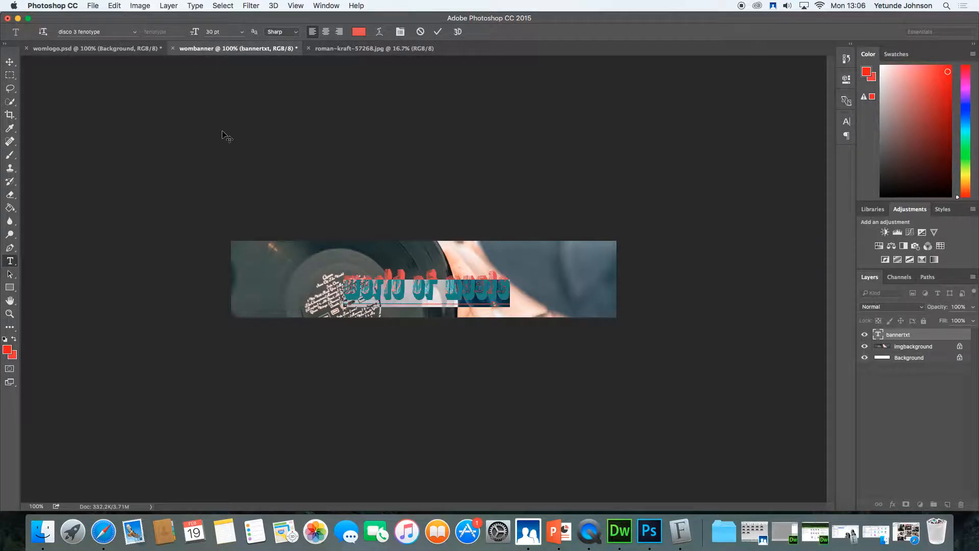
{"action": "left_click_drag", "start_coordinate": [421, 326], "coordinate": [494, 335]}
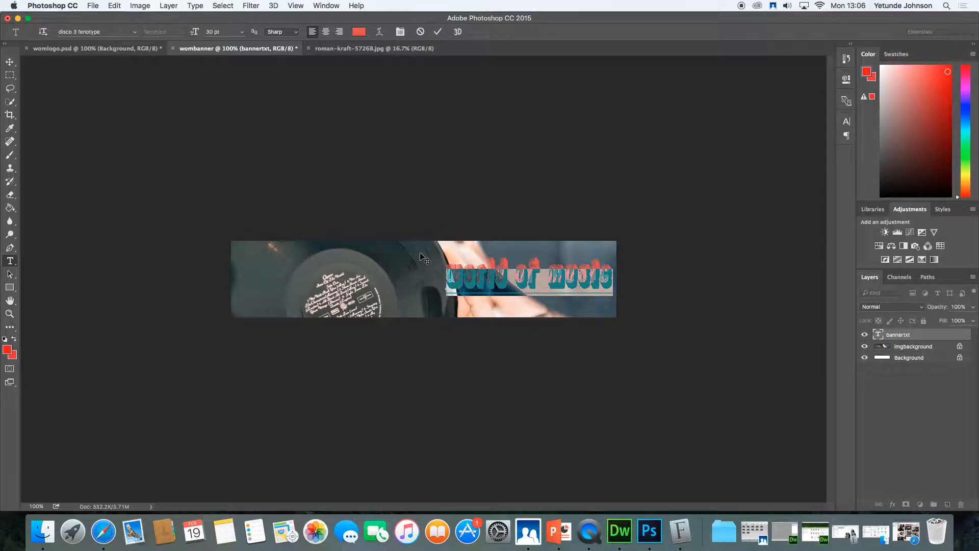
{"action": "left_click", "coordinate": [438, 34]}
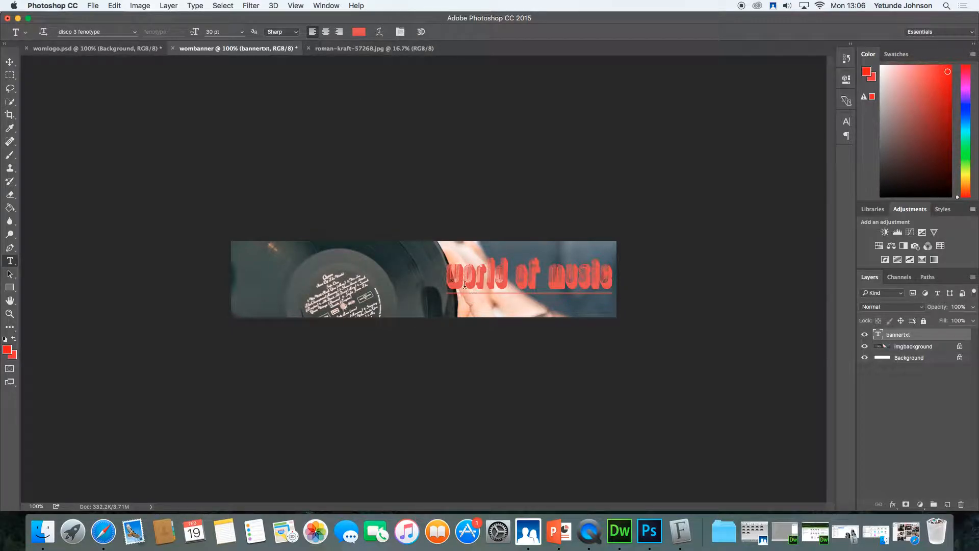
Step: Try to reselect the committed World of Music text for editing
{"action": "left_click_drag", "start_coordinate": [445, 276], "coordinate": [520, 277]}
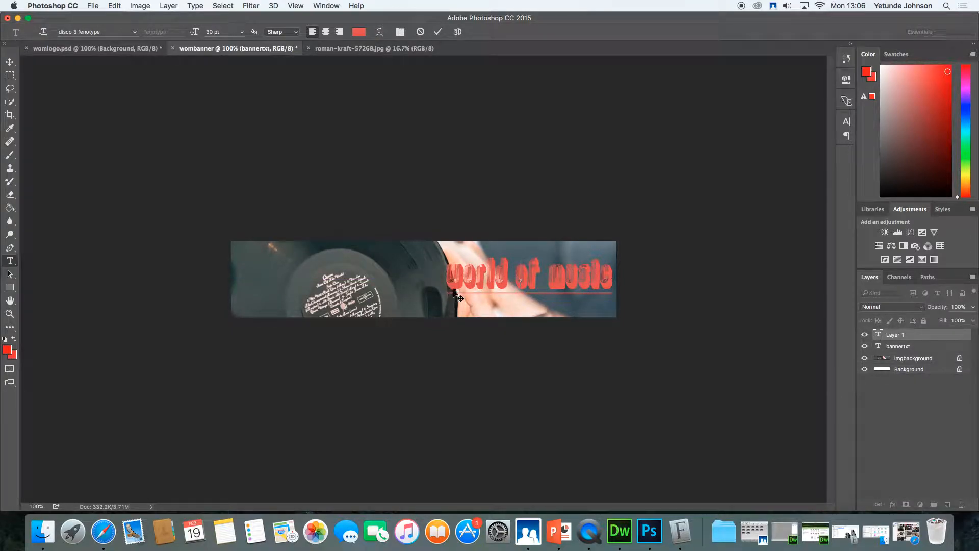
{"action": "left_click", "coordinate": [548, 364]}
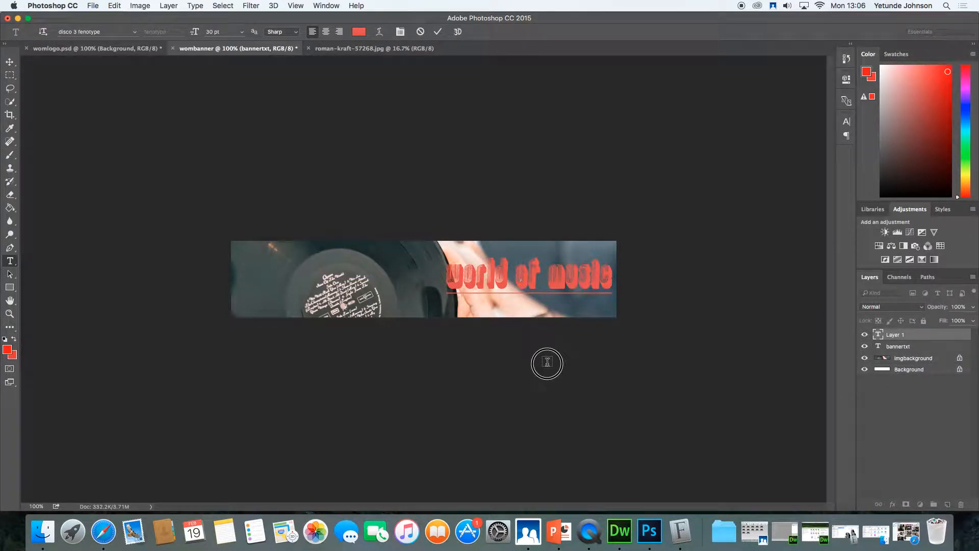
{"action": "left_click", "coordinate": [462, 275]}
{"action": "left_click", "coordinate": [495, 274]}
{"action": "left_click", "coordinate": [438, 32]}
Step: Try Smooth anti-aliasing on the World of Music text and settle on Crisp
{"action": "left_click_drag", "start_coordinate": [449, 275], "coordinate": [617, 277]}
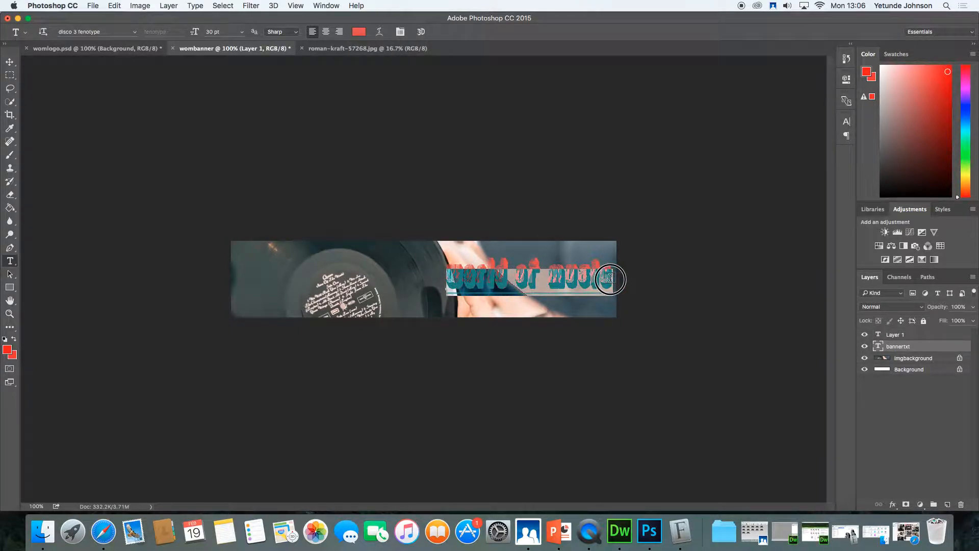
{"action": "left_click", "coordinate": [284, 31]}
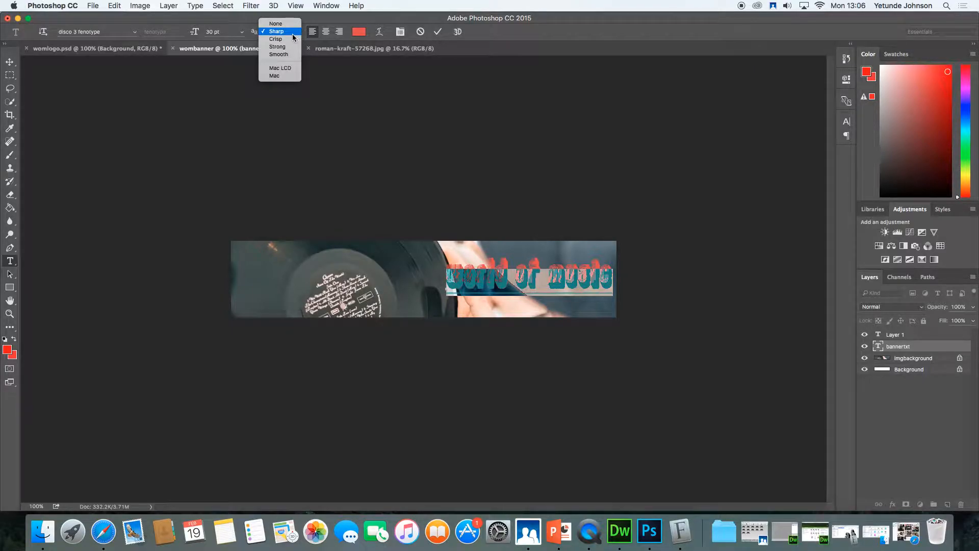
{"action": "left_click", "coordinate": [284, 39]}
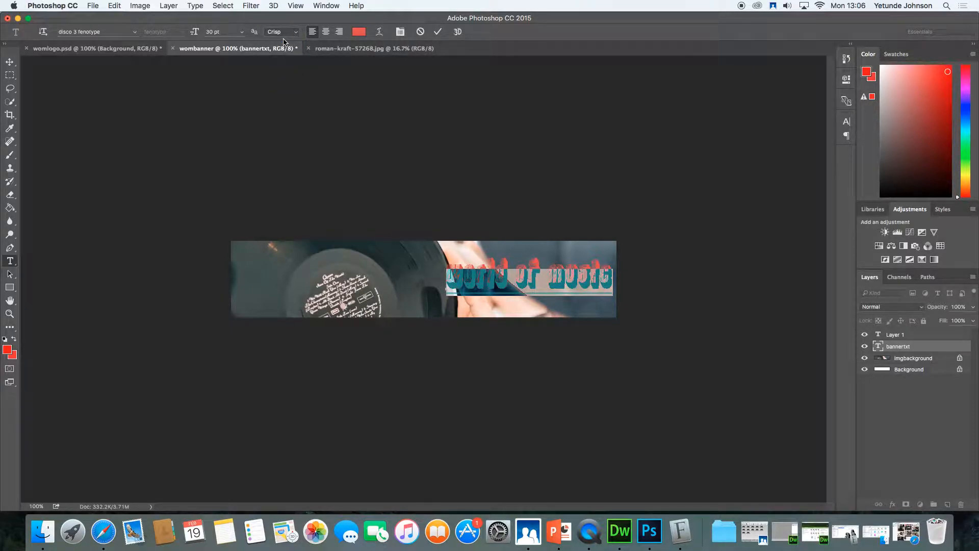
{"action": "left_click", "coordinate": [289, 32]}
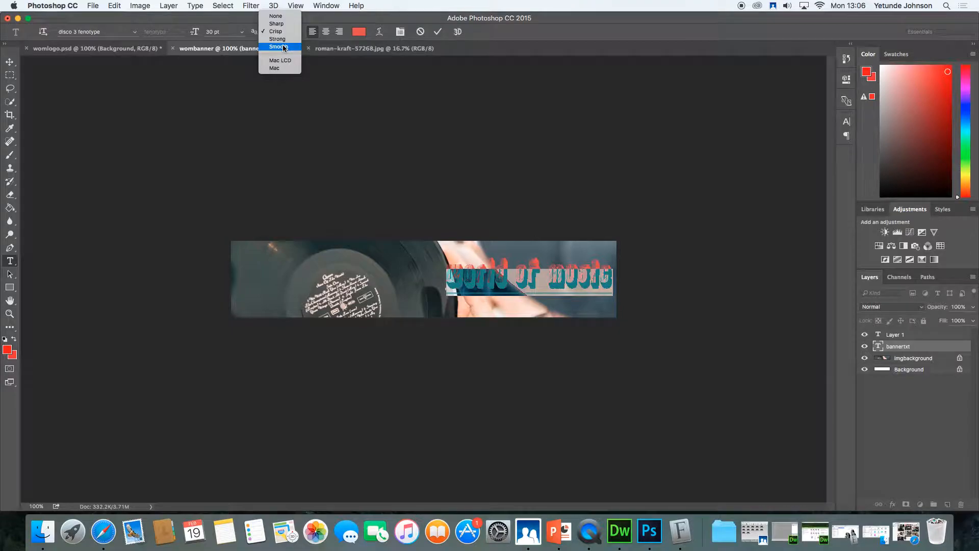
{"action": "left_click", "coordinate": [284, 47]}
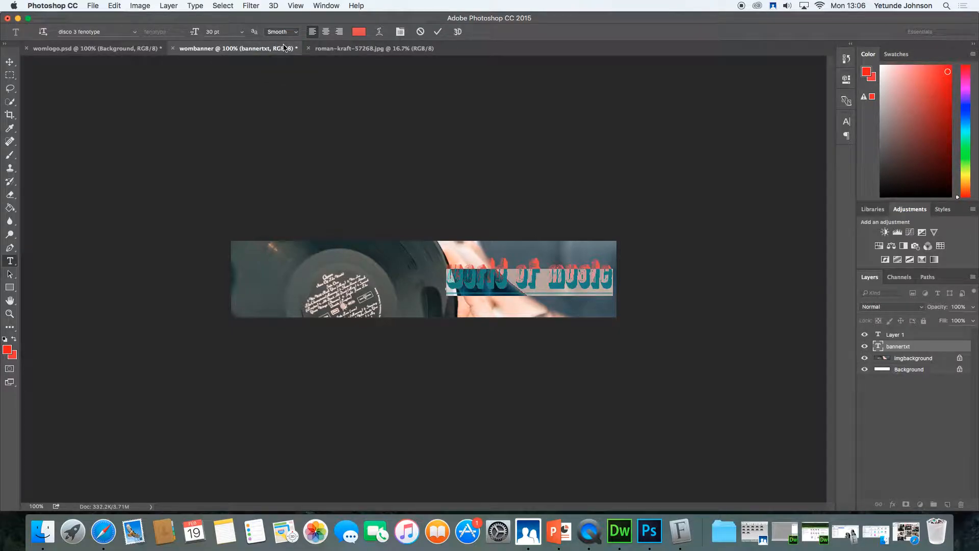
{"action": "left_click", "coordinate": [291, 32]}
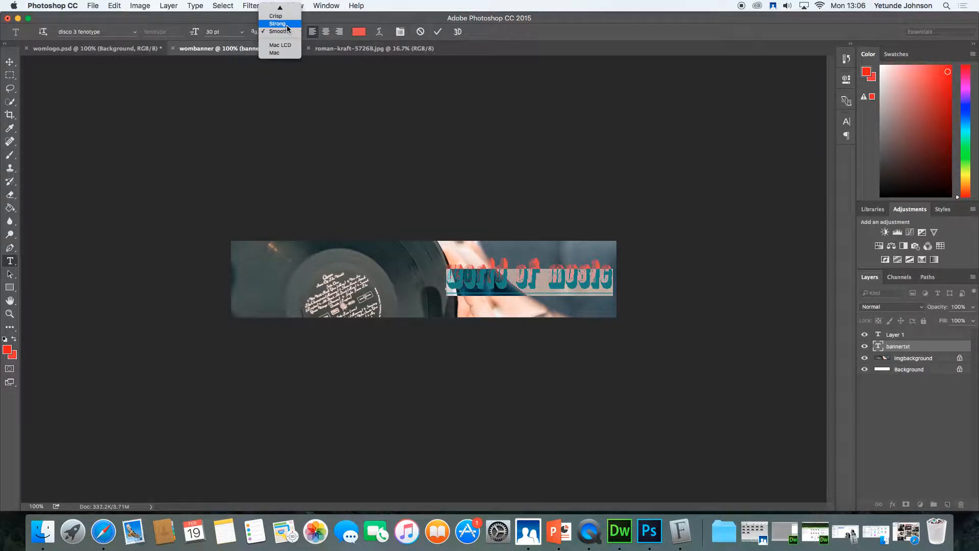
{"action": "left_click", "coordinate": [275, 16]}
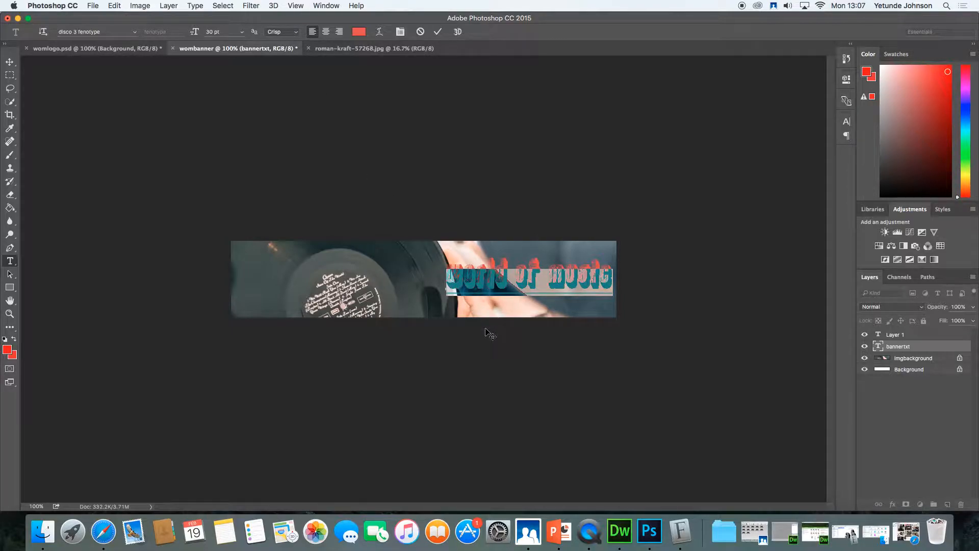
{"action": "left_click", "coordinate": [513, 270]}
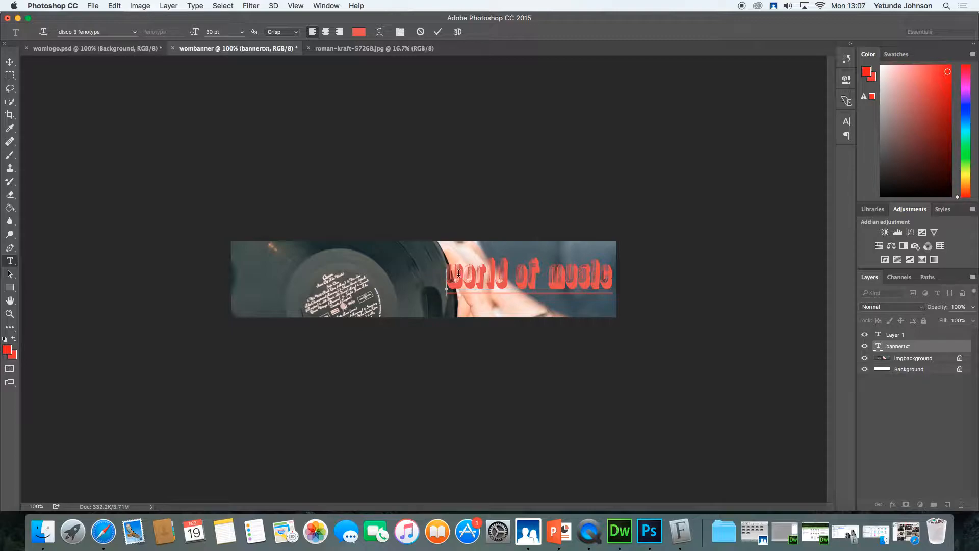
Step: Scale the World of Music text down to about 91% with Free Transform and nudge it down 9 px
{"action": "left_click", "coordinate": [114, 6]}
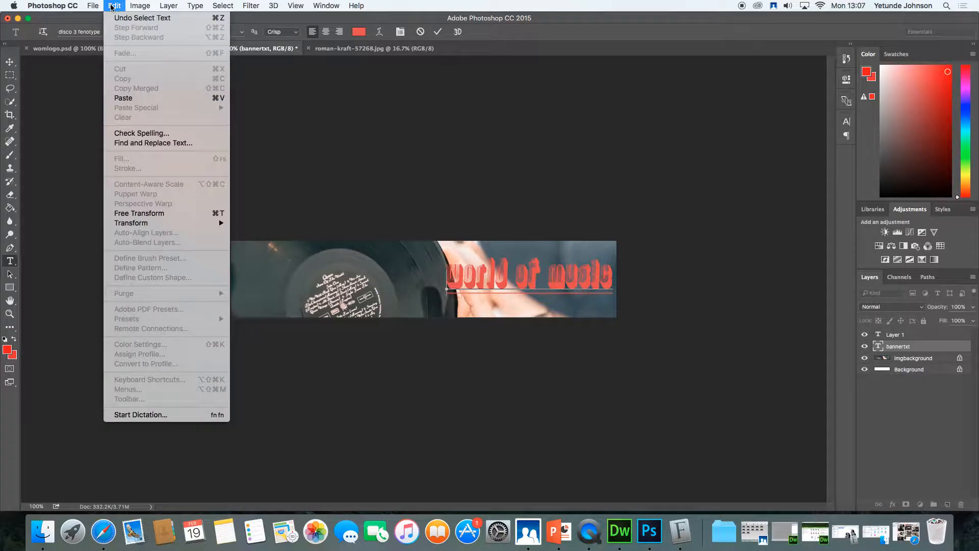
{"action": "left_click", "coordinate": [136, 213]}
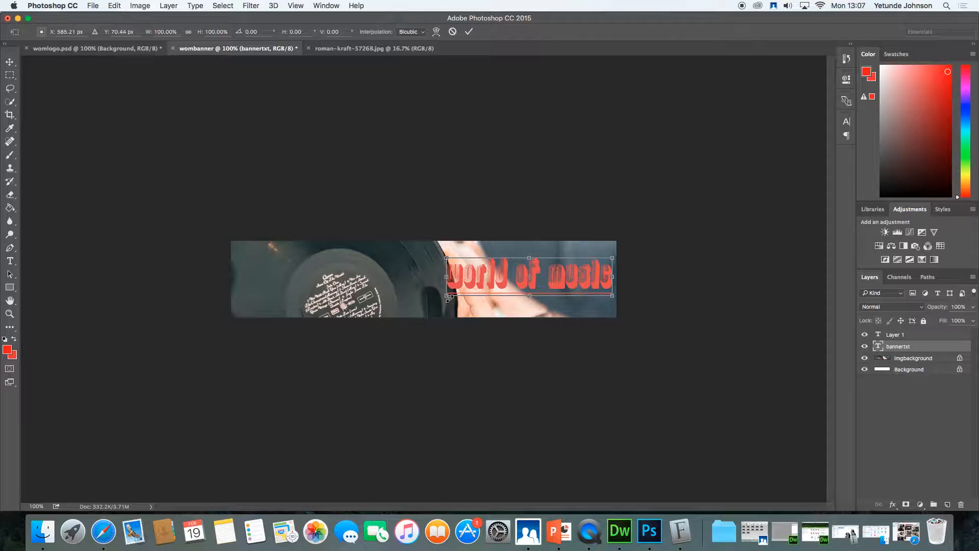
{"action": "left_click_drag", "start_coordinate": [450, 299], "coordinate": [464, 299]}
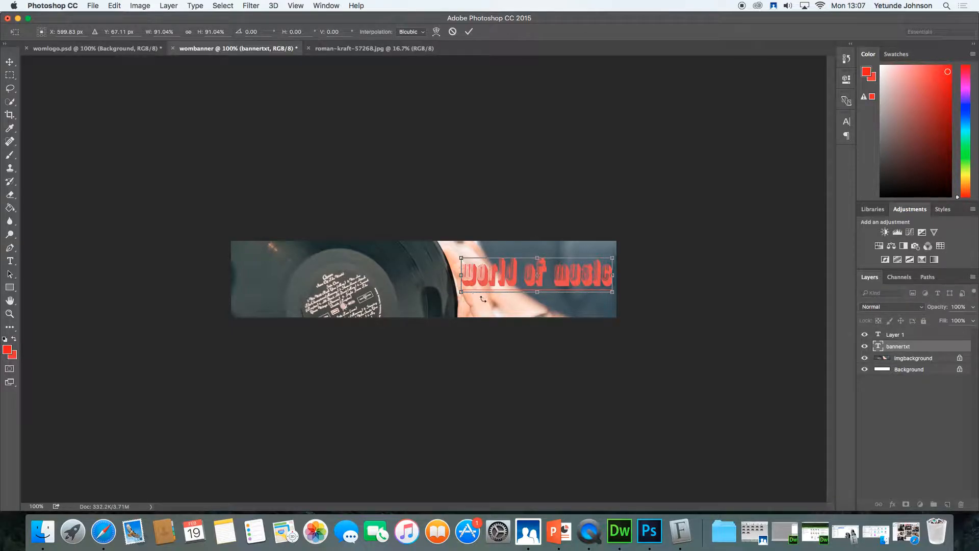
{"action": "key", "text": "Down"}
{"action": "key", "text": "Down"}
{"action": "key", "text": "Down"}
{"action": "key", "text": "Down"}
{"action": "key", "text": "Down"}
{"action": "key", "text": "Down"}
{"action": "key", "text": "Down"}
{"action": "key", "text": "Down"}
{"action": "key", "text": "Down"}
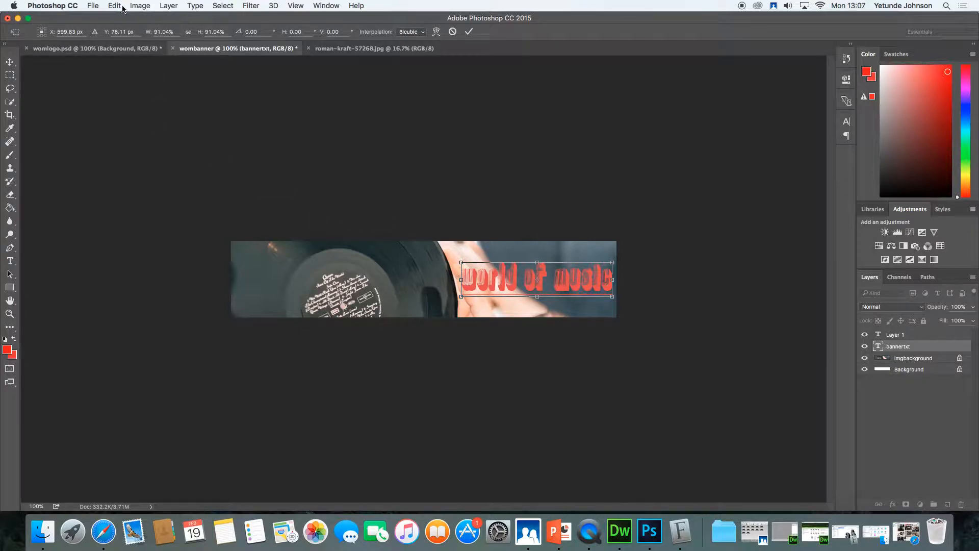
Step: Apply the pending Free Transform to the World of Music text
{"action": "left_click", "coordinate": [295, 6]}
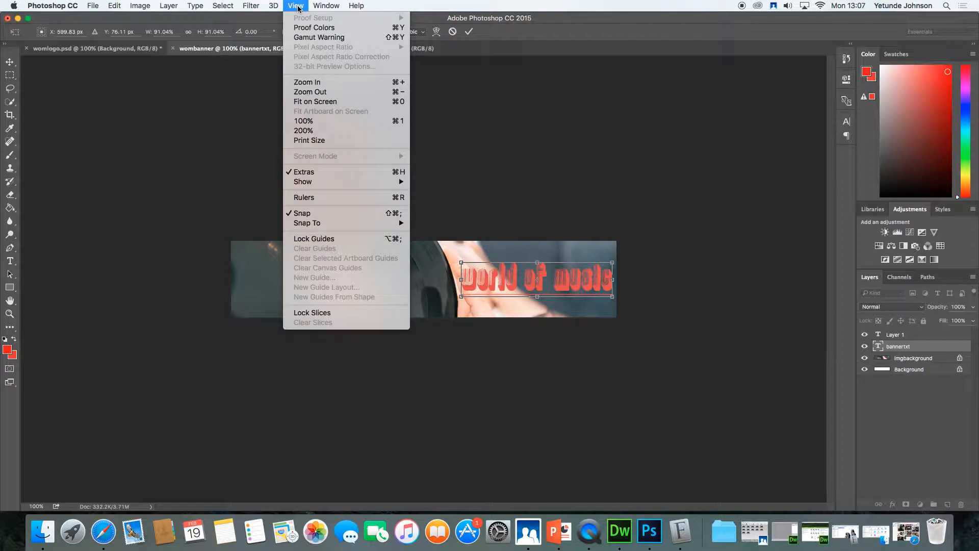
{"action": "mouse_move", "coordinate": [308, 225]}
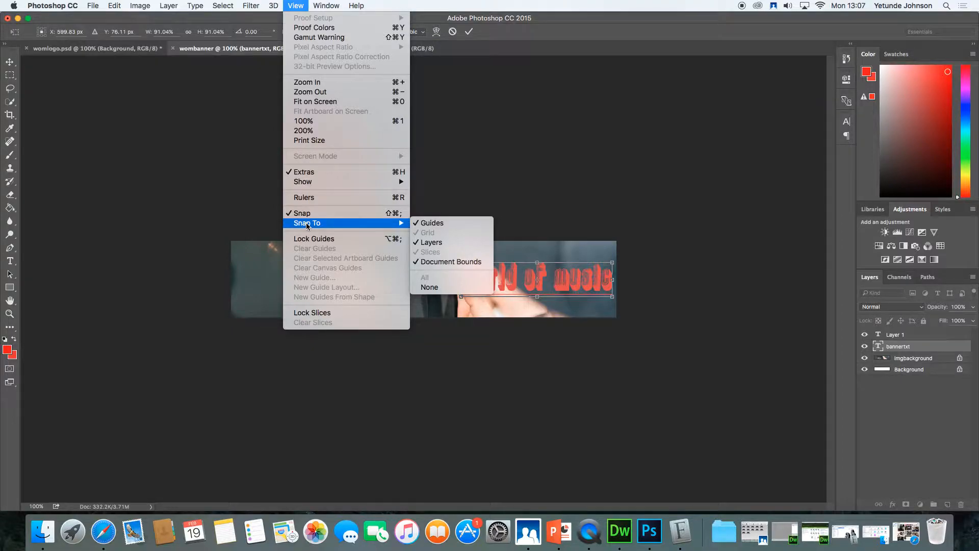
{"action": "left_click", "coordinate": [259, 387]}
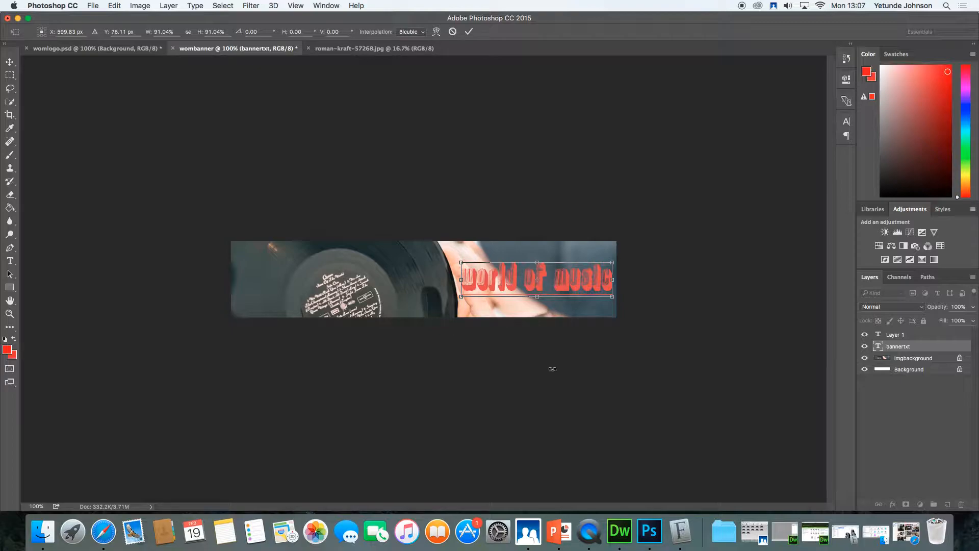
{"action": "left_click", "coordinate": [469, 32]}
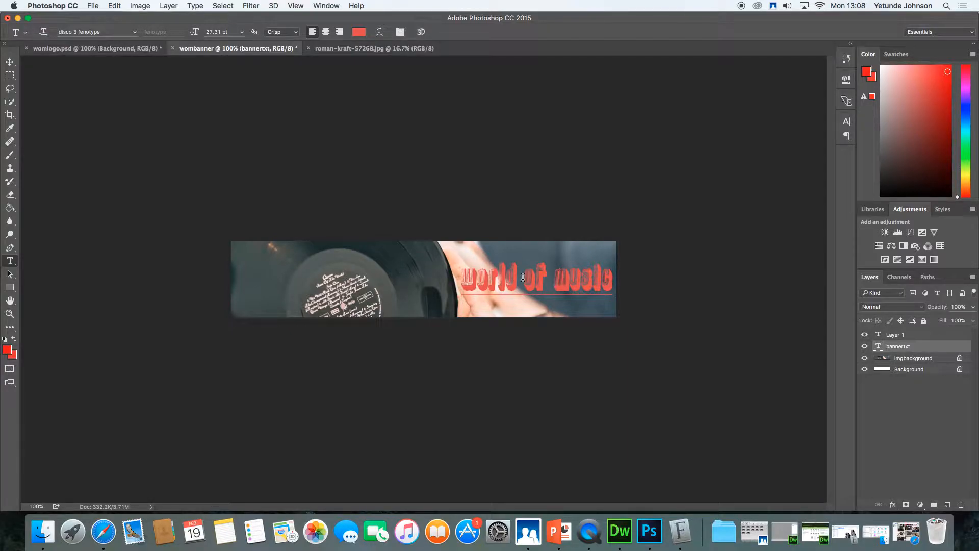
Step: Try a near-black colour, #090909, on the whole World of Music text and commit it
{"action": "left_click", "coordinate": [464, 276]}
{"action": "left_click_drag", "start_coordinate": [463, 275], "coordinate": [617, 283]}
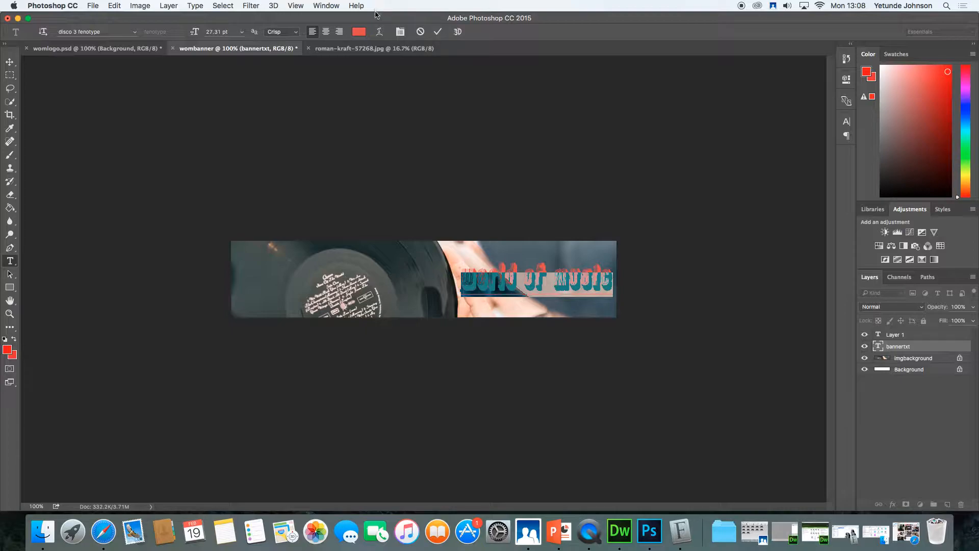
{"action": "left_click", "coordinate": [359, 32]}
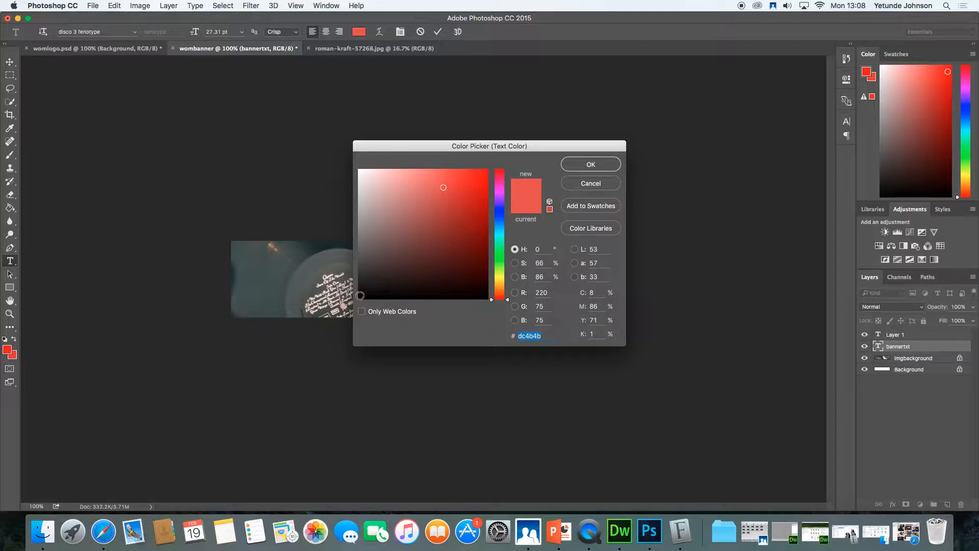
{"action": "left_click", "coordinate": [361, 294]}
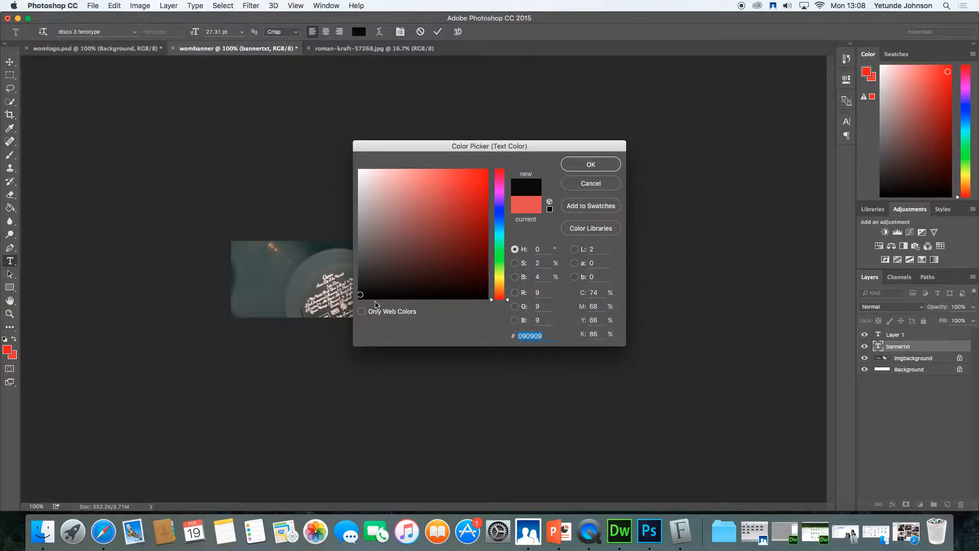
{"action": "left_click", "coordinate": [588, 164]}
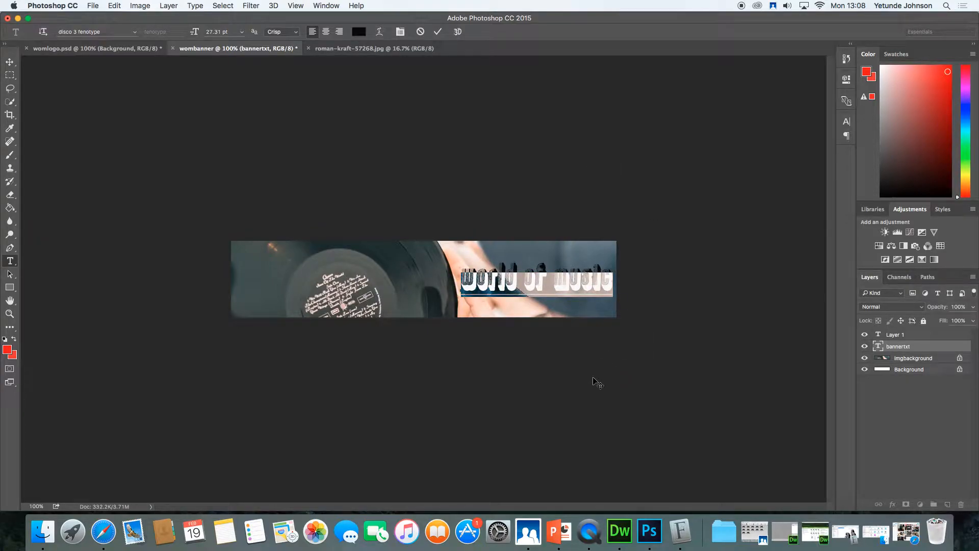
{"action": "left_click", "coordinate": [438, 32]}
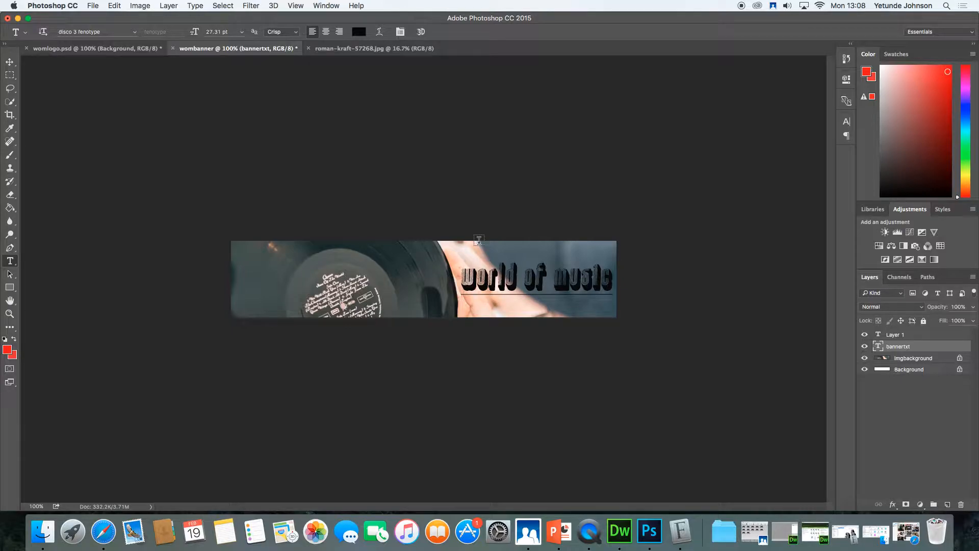
Step: Recolour the whole World of Music text to dark red #bf2222 and commit the change
{"action": "left_click_drag", "start_coordinate": [463, 278], "coordinate": [613, 278]}
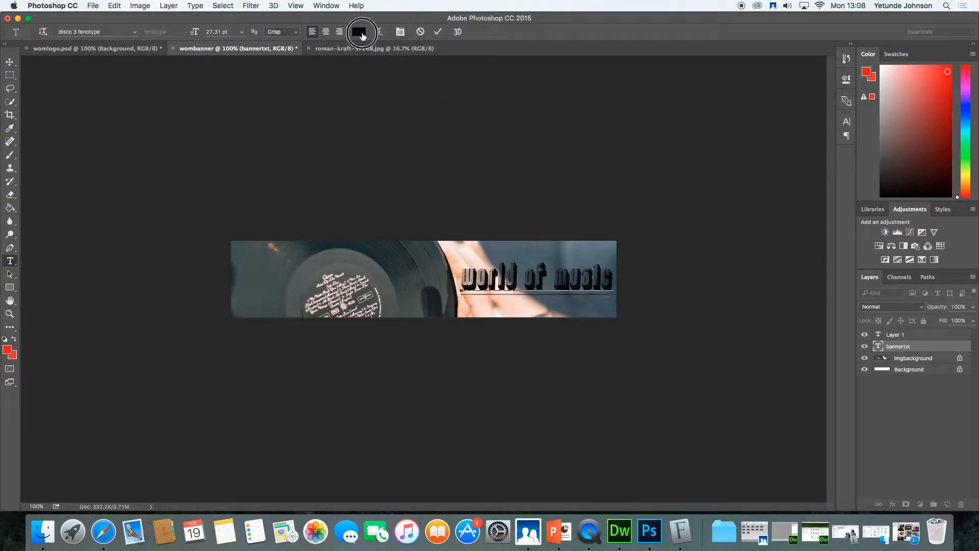
{"action": "left_click", "coordinate": [359, 32]}
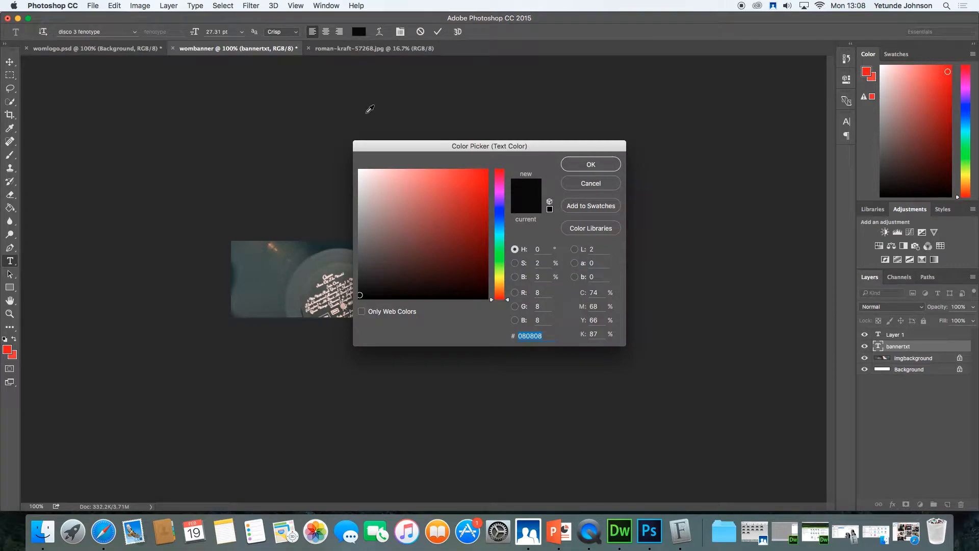
{"action": "left_click", "coordinate": [485, 175]}
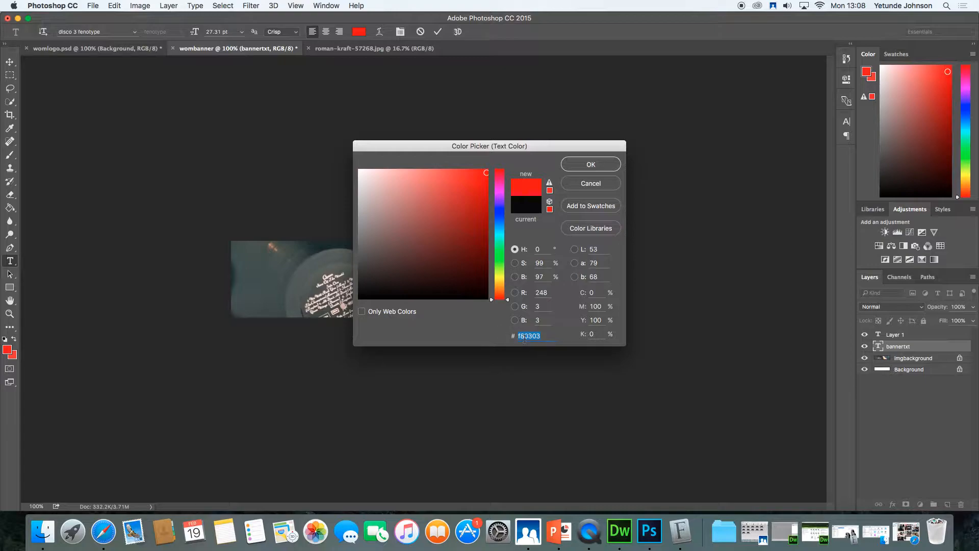
{"action": "left_click", "coordinate": [547, 336]}
{"action": "left_click_drag", "start_coordinate": [548, 336], "coordinate": [512, 335]}
{"action": "left_click", "coordinate": [457, 201]}
{"action": "mouse_move", "coordinate": [458, 201]}
{"action": "left_mouse_down"}
{"action": "mouse_move", "coordinate": [483, 249]}
{"action": "mouse_move", "coordinate": [463, 192]}
{"action": "mouse_move", "coordinate": [465, 201]}
{"action": "left_mouse_up"}
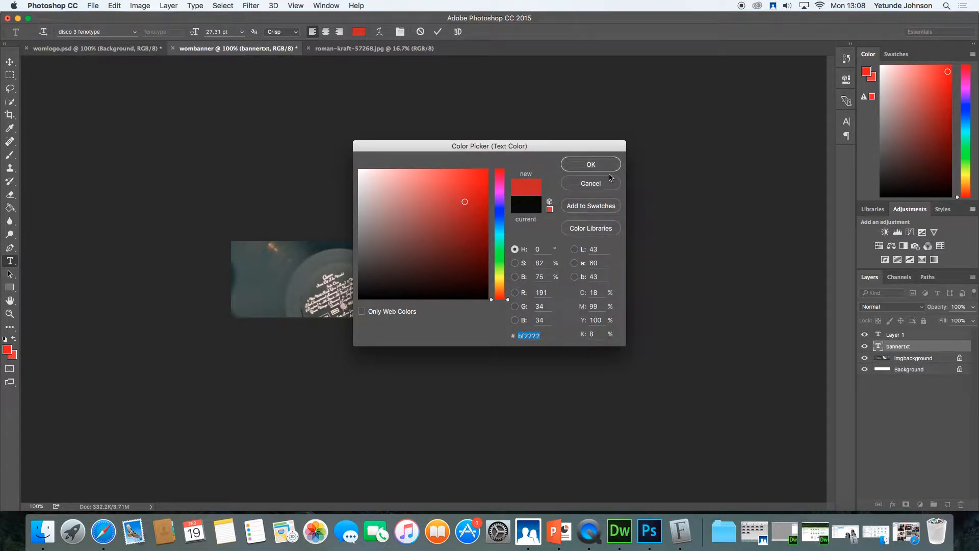
{"action": "left_click", "coordinate": [593, 165]}
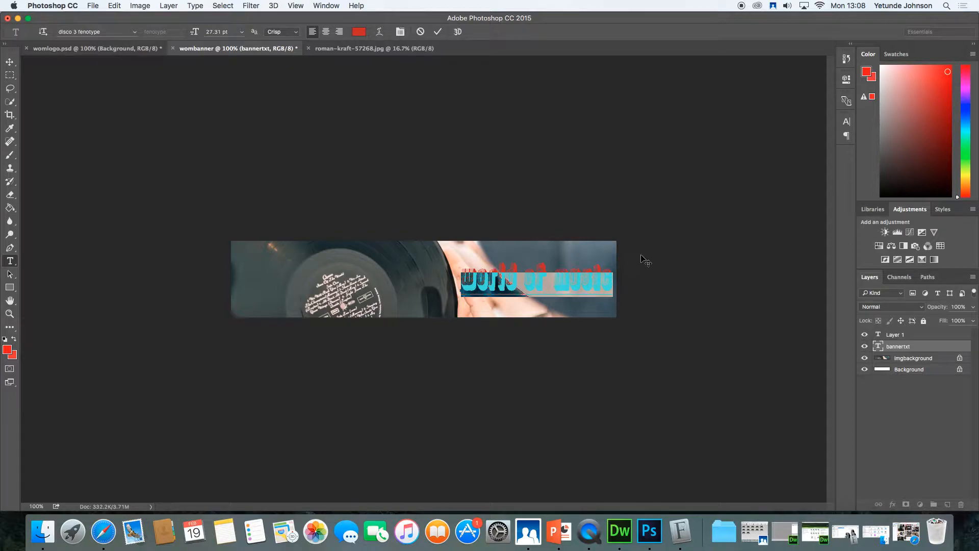
{"action": "left_click", "coordinate": [438, 32]}
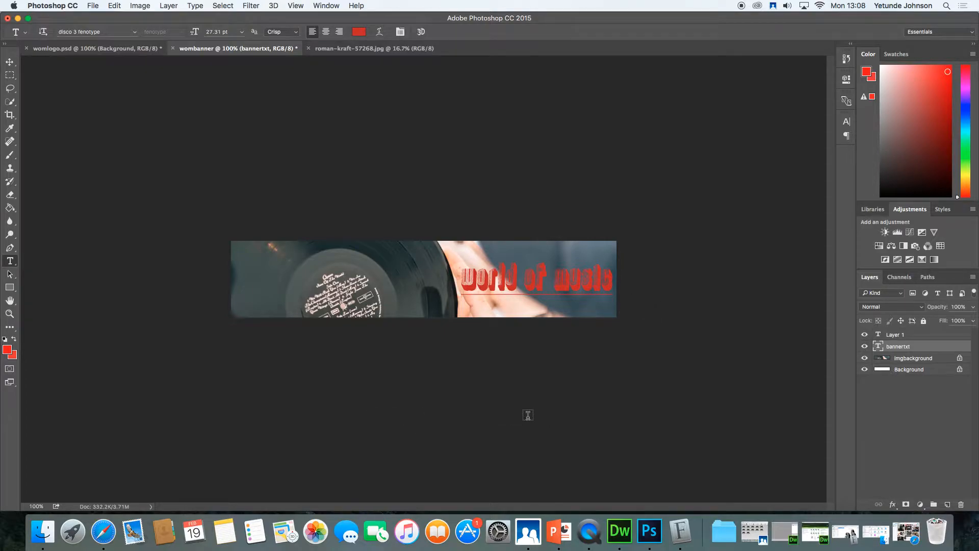
Step: Save the banner as wombanner.psd in Photoshop format in Downloads, with layers and Maximize Compatibility kept on
{"action": "left_click", "coordinate": [92, 5]}
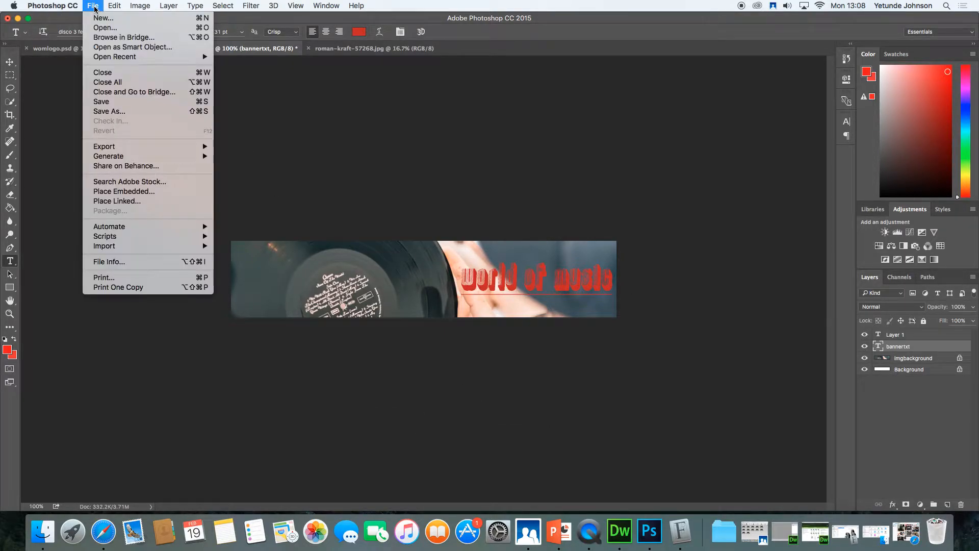
{"action": "left_click", "coordinate": [112, 111]}
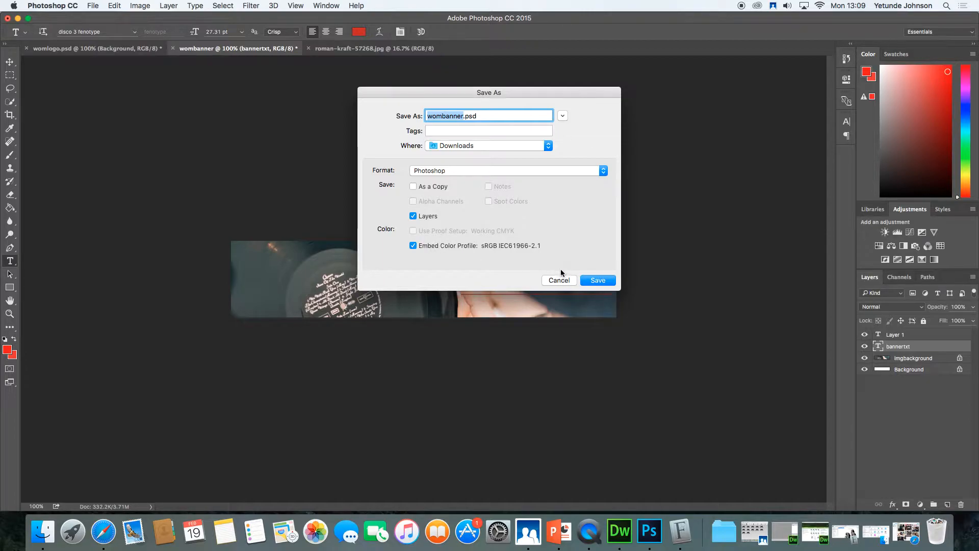
{"action": "left_click", "coordinate": [604, 281]}
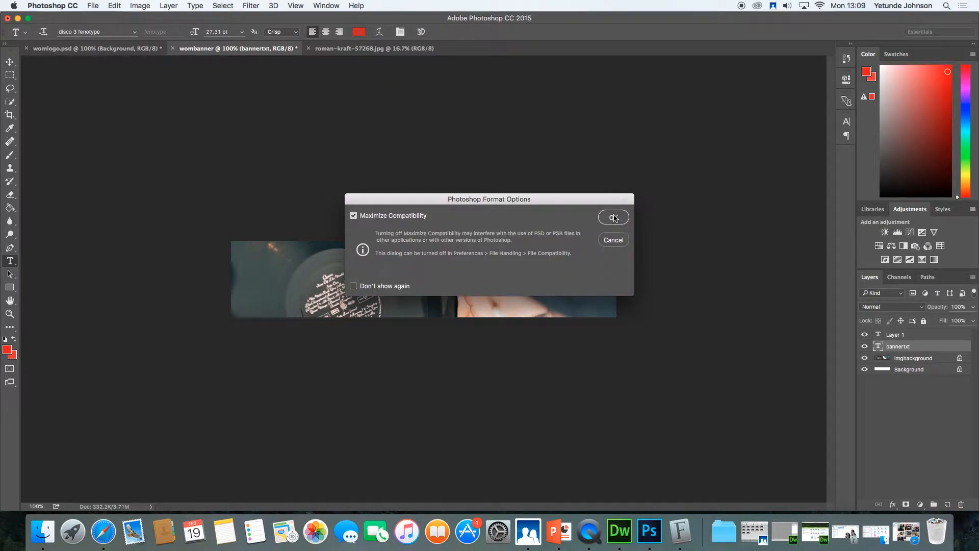
{"action": "left_click", "coordinate": [354, 217]}
{"action": "left_click", "coordinate": [353, 217]}
{"action": "left_click", "coordinate": [613, 217]}
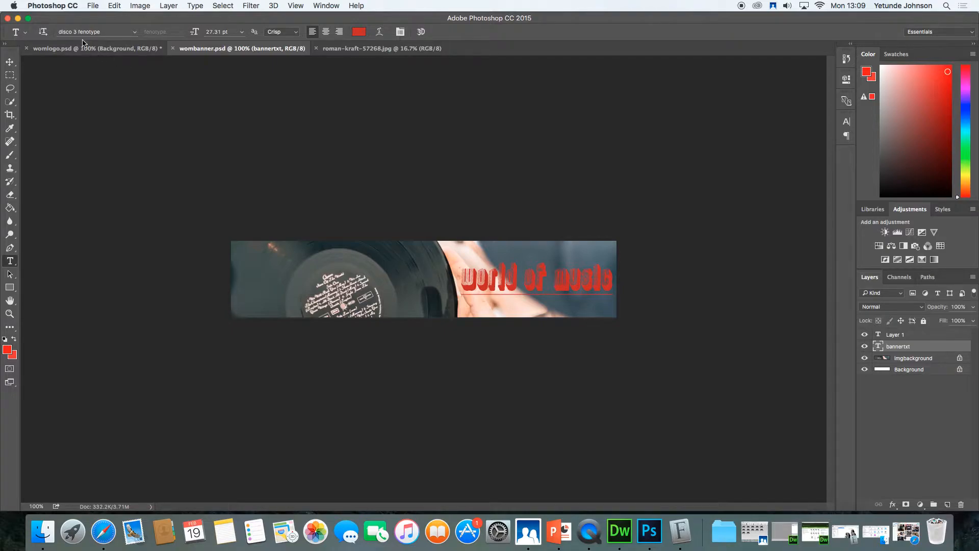
Step: Export the 756 by 150 px banner as wombanner.jpg at 100% quality into the images folder
{"action": "left_click", "coordinate": [94, 8]}
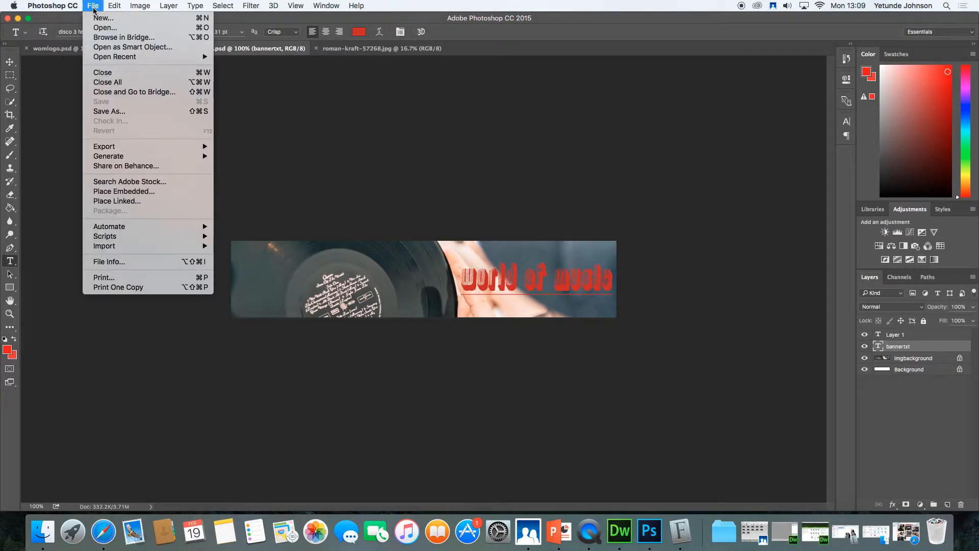
{"action": "mouse_move", "coordinate": [114, 148]}
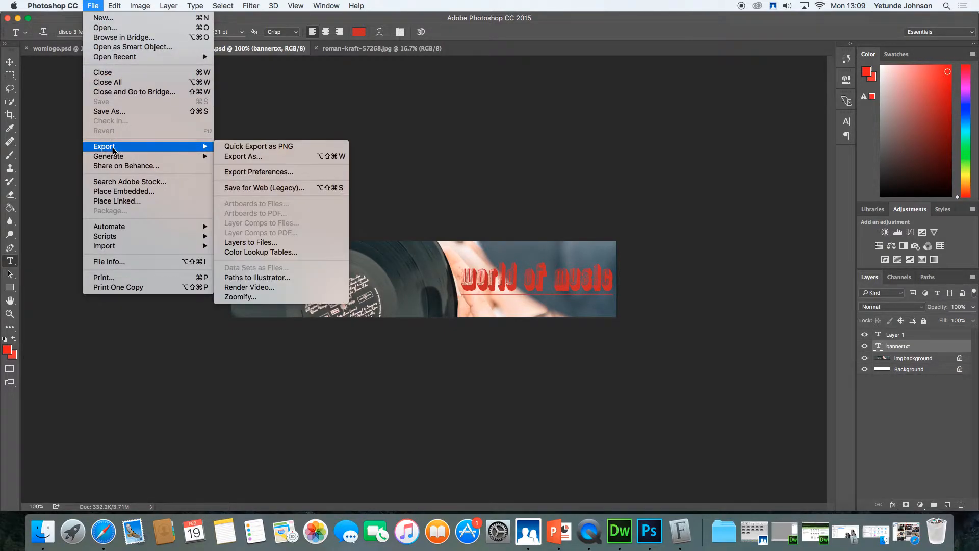
{"action": "left_click", "coordinate": [257, 157]}
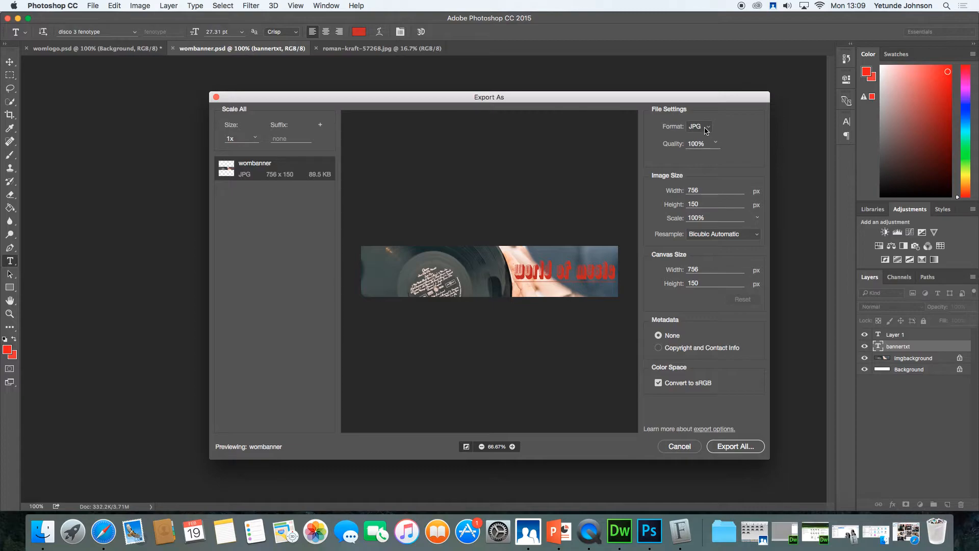
{"action": "left_click", "coordinate": [705, 131]}
{"action": "left_click", "coordinate": [703, 149]}
{"action": "left_click", "coordinate": [729, 447]}
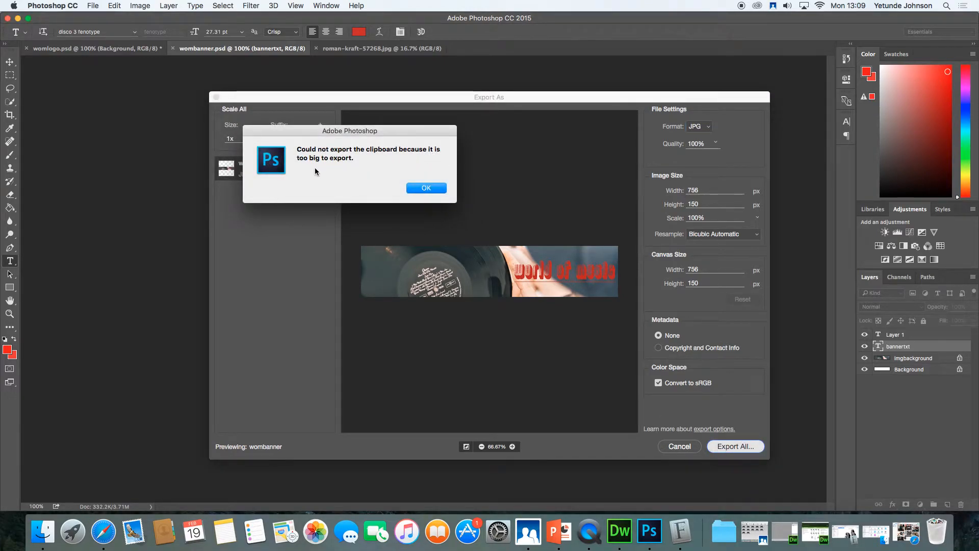
{"action": "left_click", "coordinate": [430, 188]}
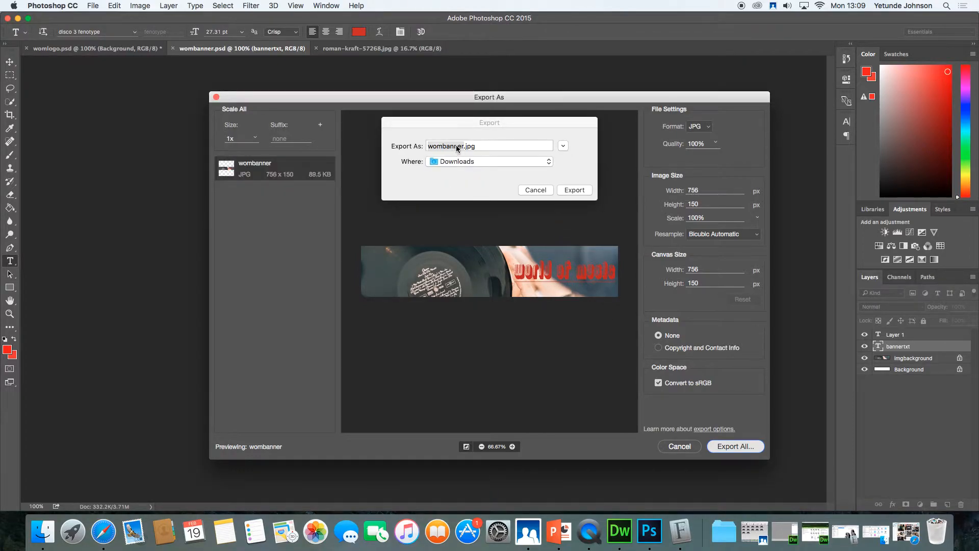
{"action": "left_click", "coordinate": [550, 161]}
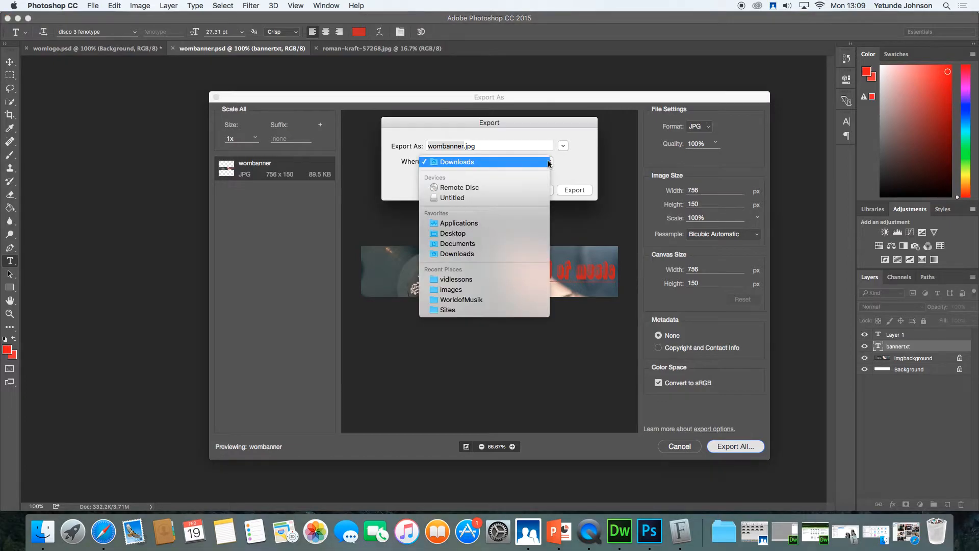
{"action": "left_click", "coordinate": [454, 290]}
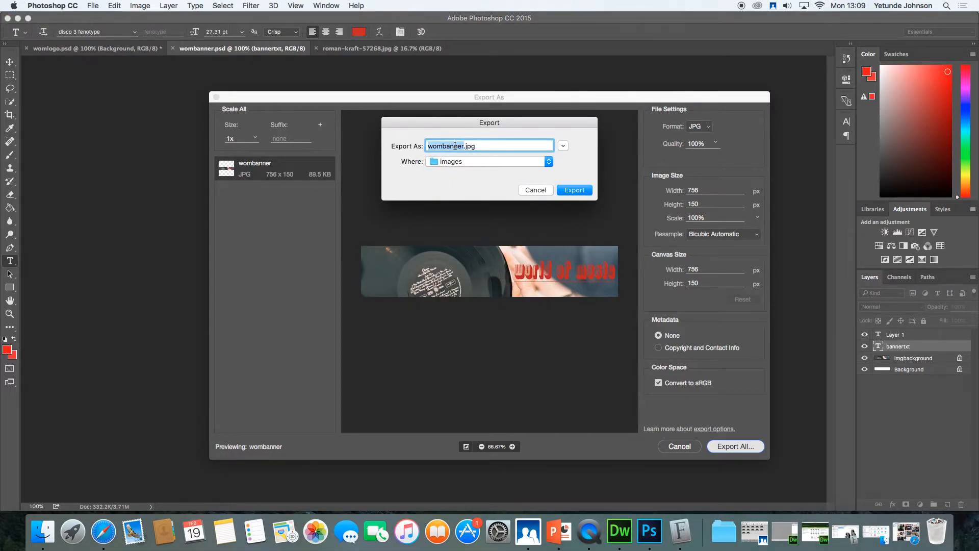
{"action": "left_click", "coordinate": [575, 191]}
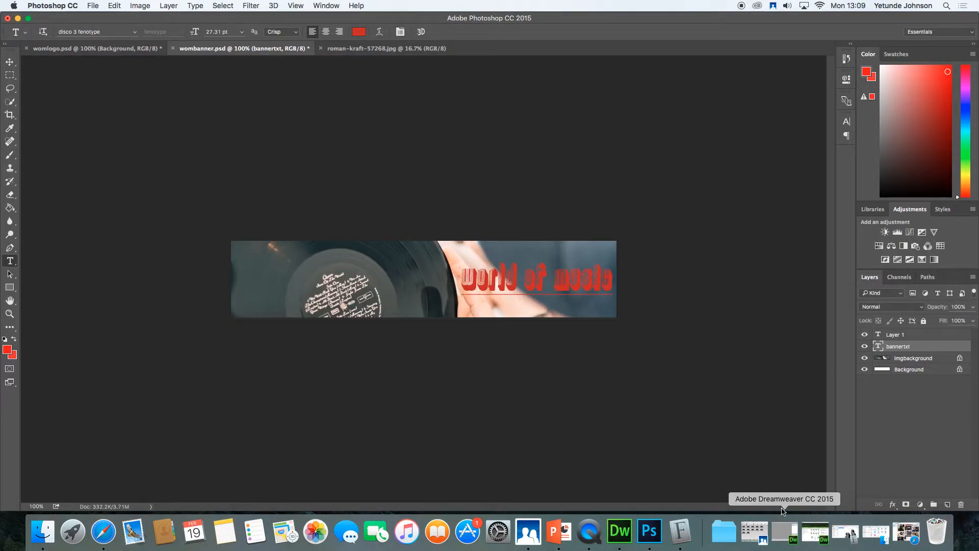
Step: Switch to Finder, check the WorldofMusik site's images folder under Documents > Sites for the exported banner, and minimize the window
{"action": "left_click", "coordinate": [43, 531]}
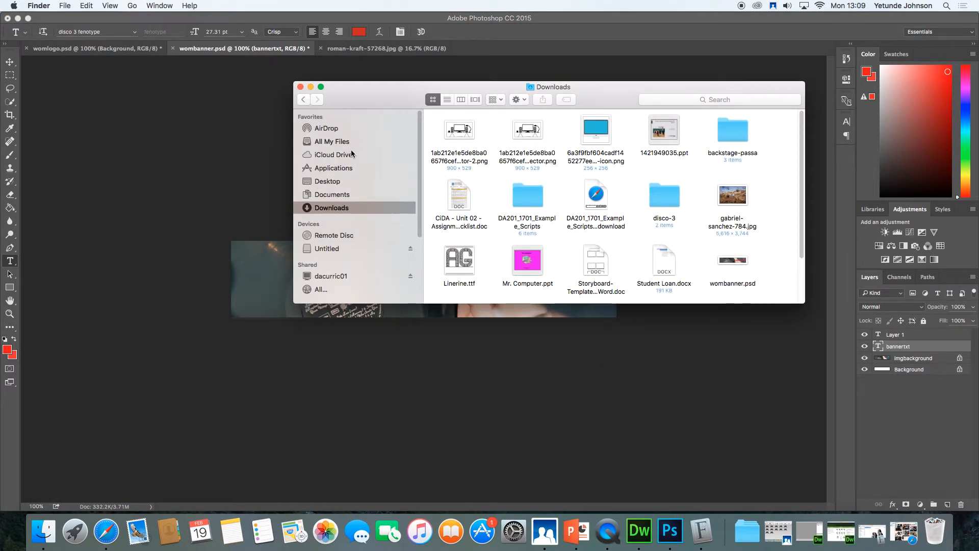
{"action": "left_click", "coordinate": [331, 195]}
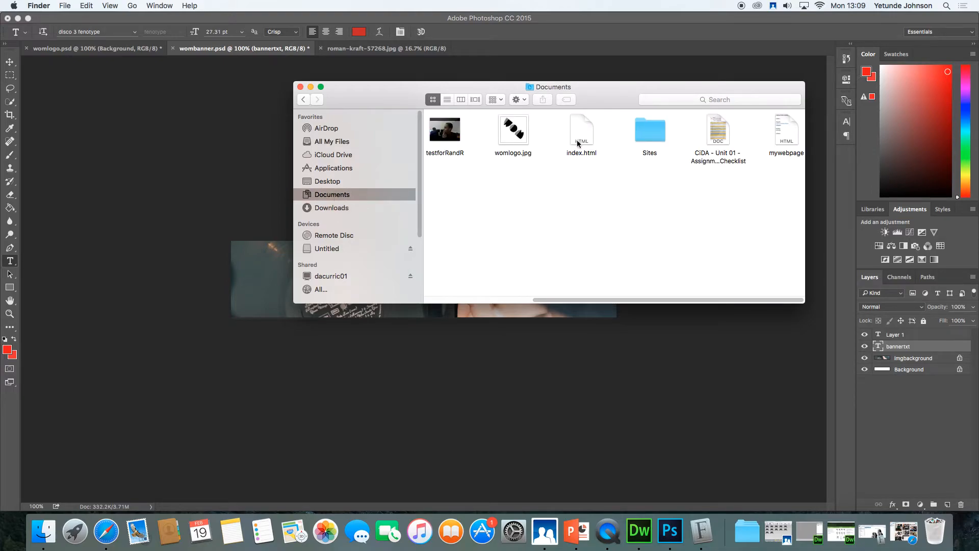
{"action": "double_click", "coordinate": [648, 144]}
{"action": "double_click", "coordinate": [596, 131]}
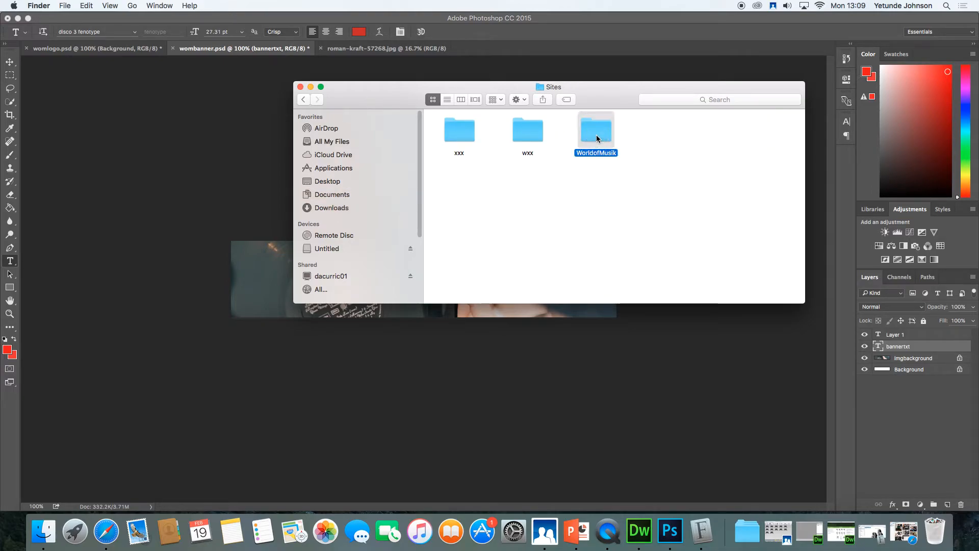
{"action": "double_click", "coordinate": [466, 132]}
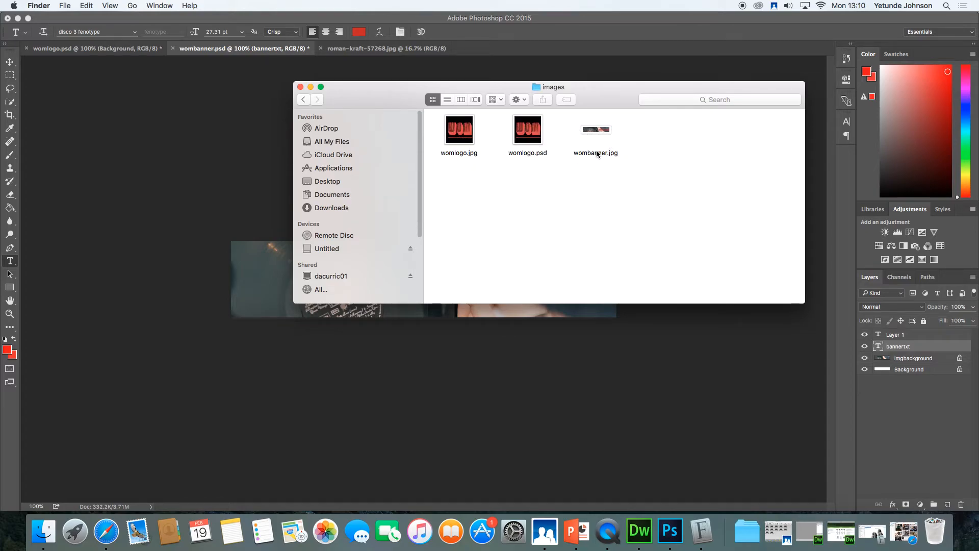
{"action": "left_click", "coordinate": [311, 87]}
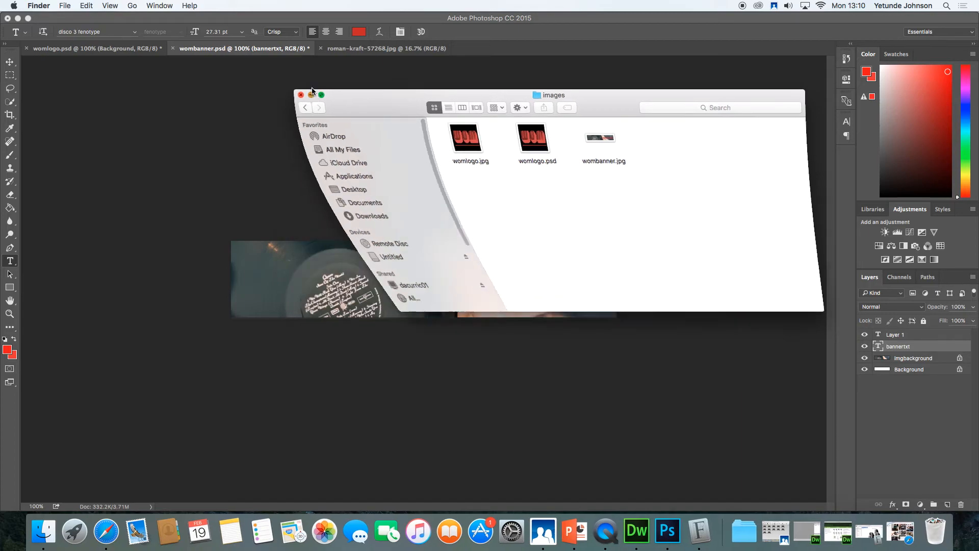